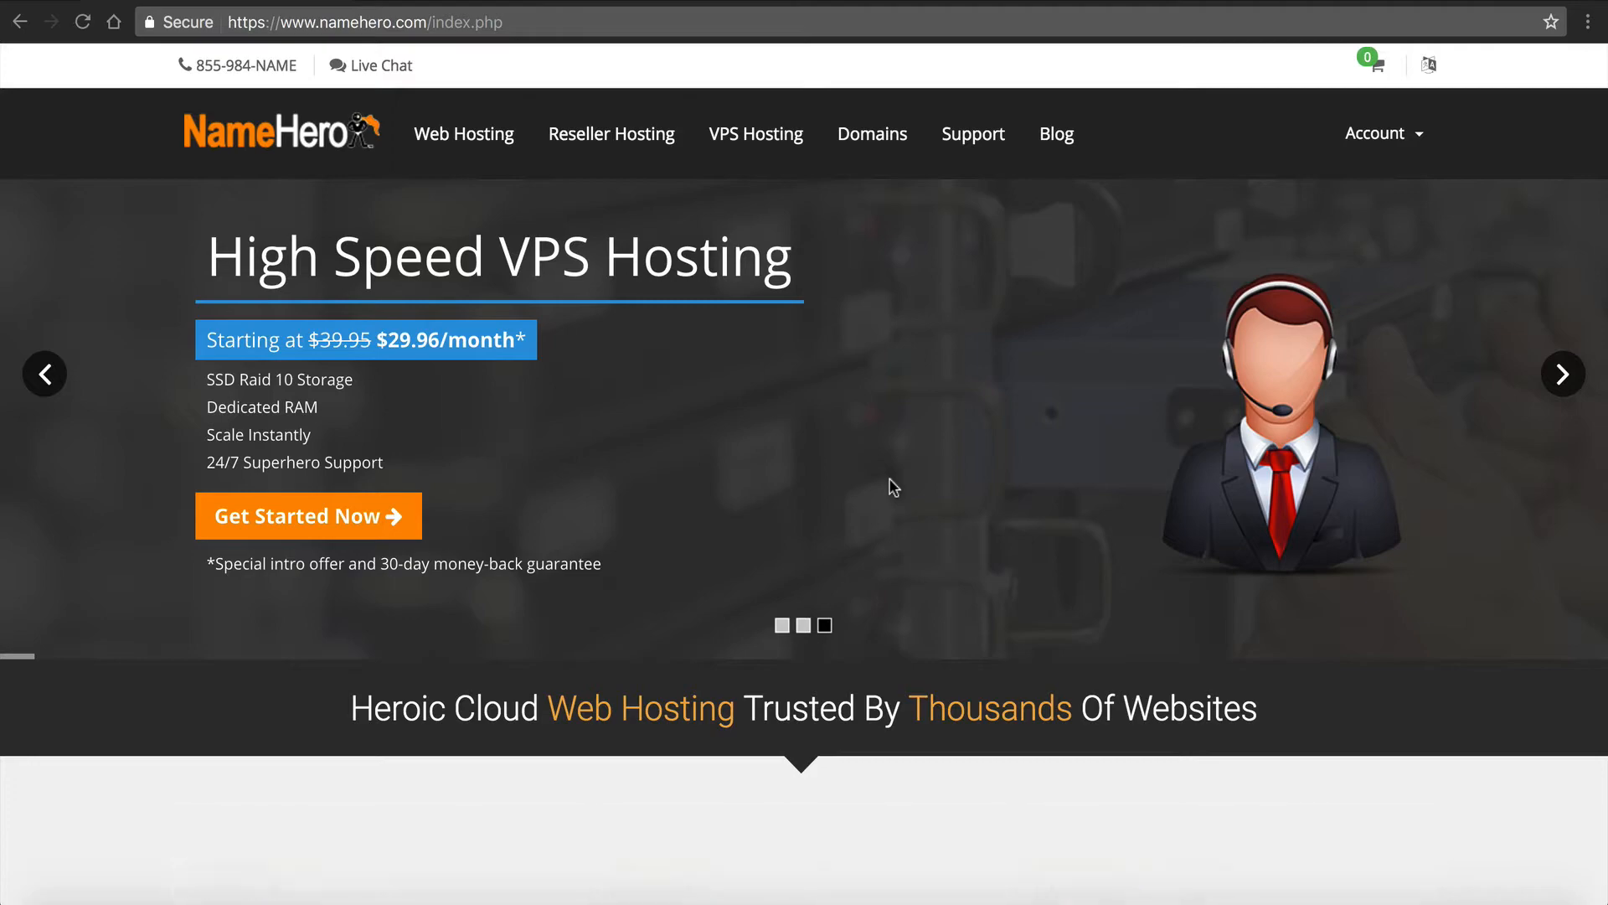
Step: Open the Dot Com Summer Sizzler announcement from the homepage's latest announcements and select its coupon code, summerdotcom
scroll(894, 487, down, 1)
scroll(888, 490, down, 20)
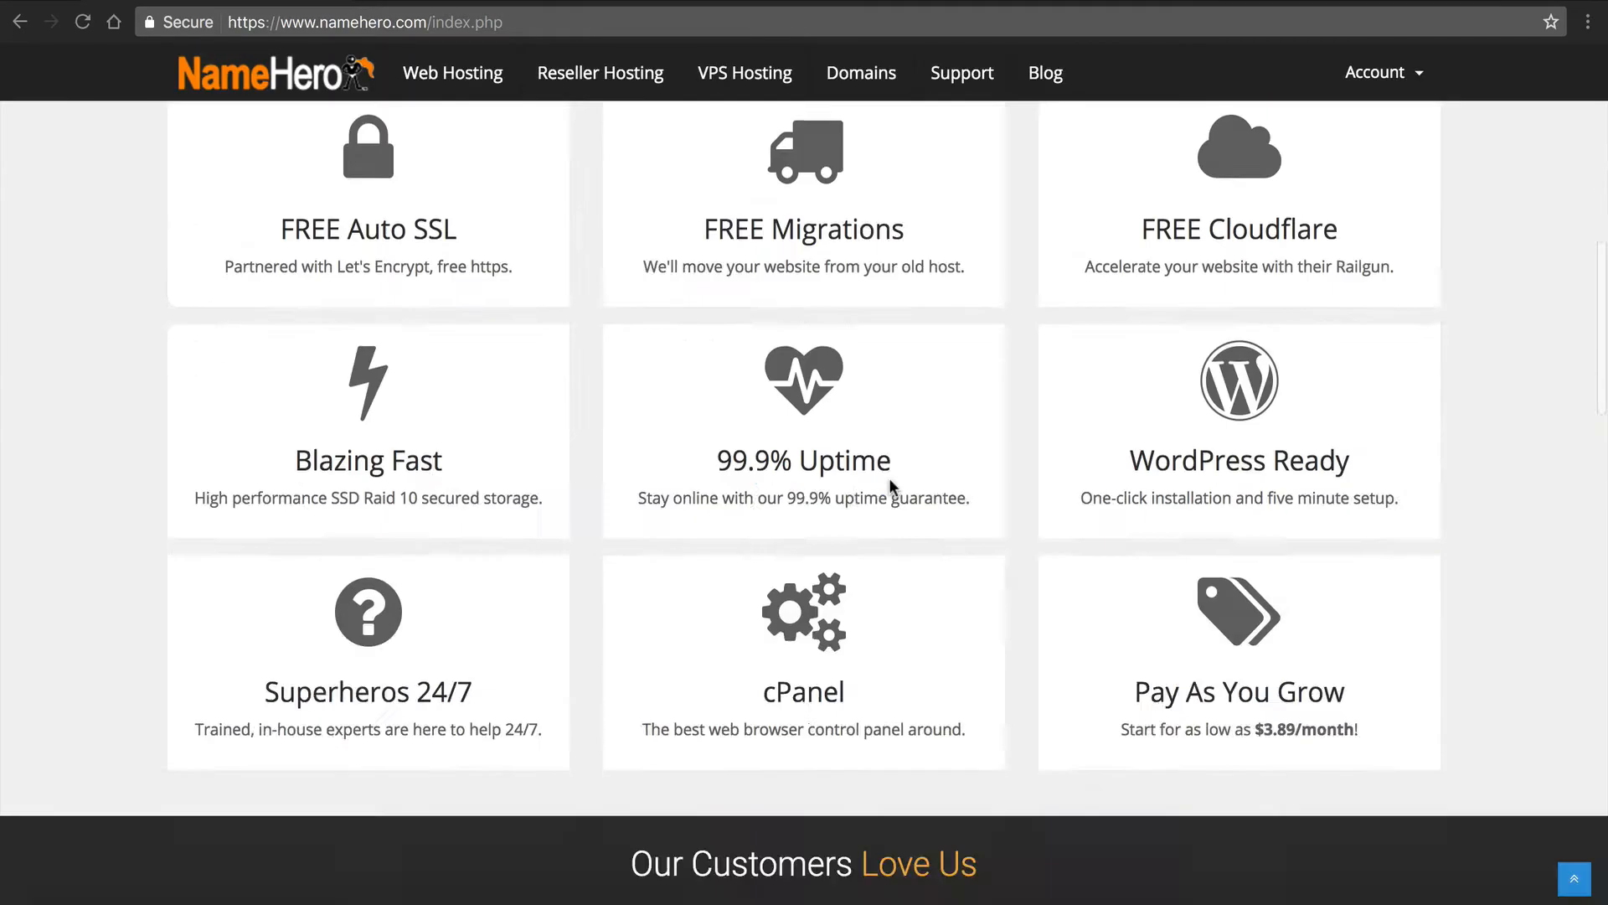
scroll(198, 363, up, 10)
scroll(248, 367, down, 1)
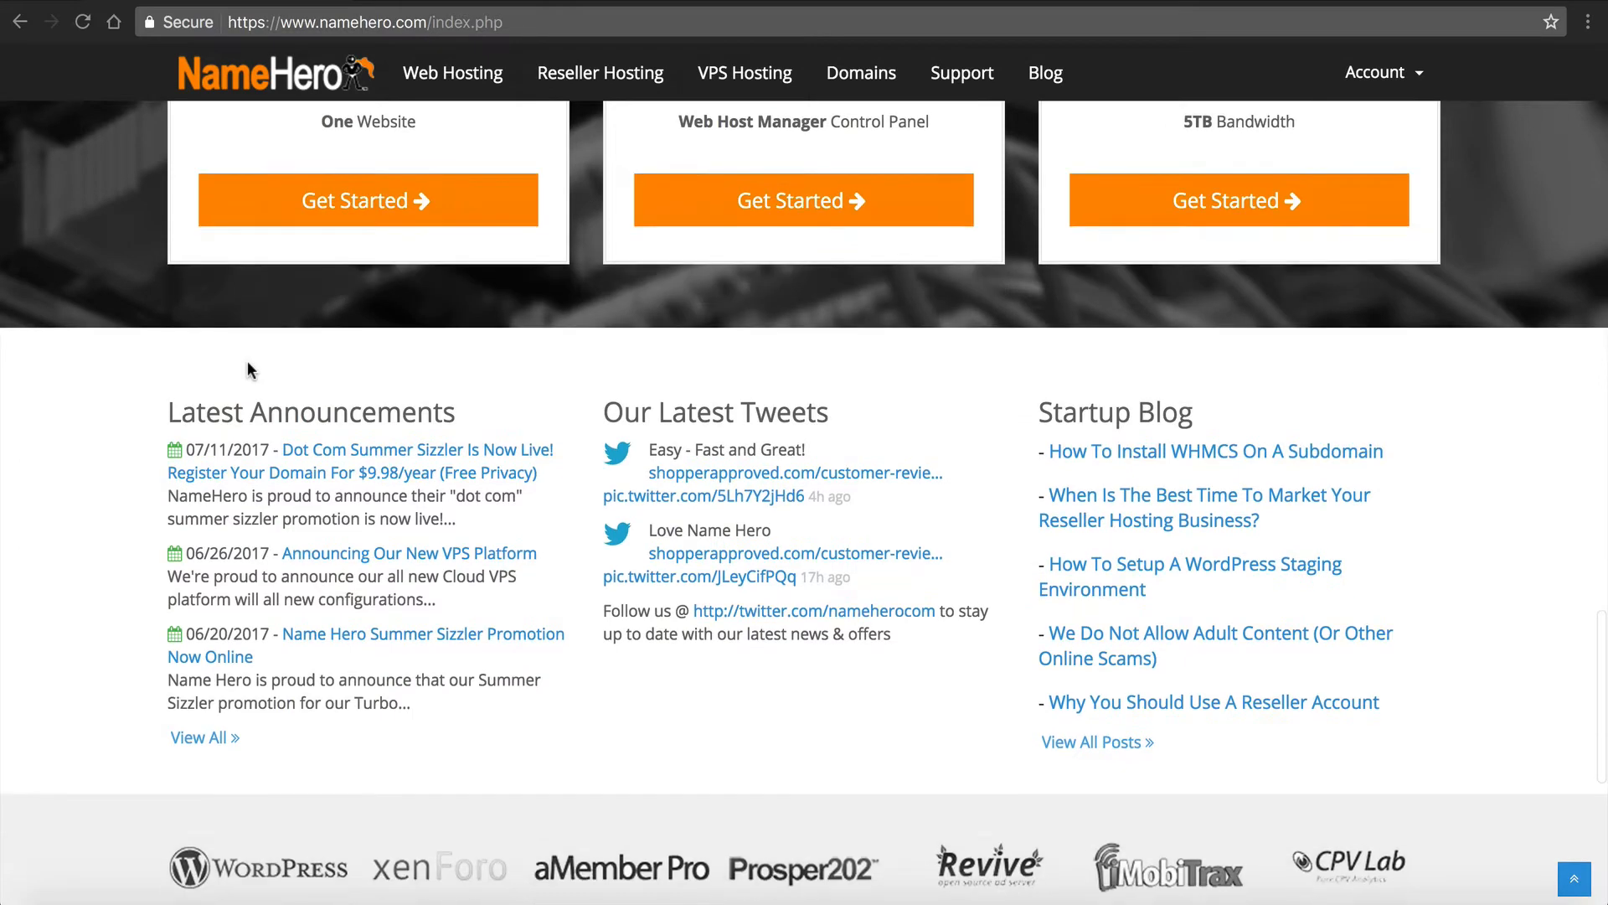
click(345, 462)
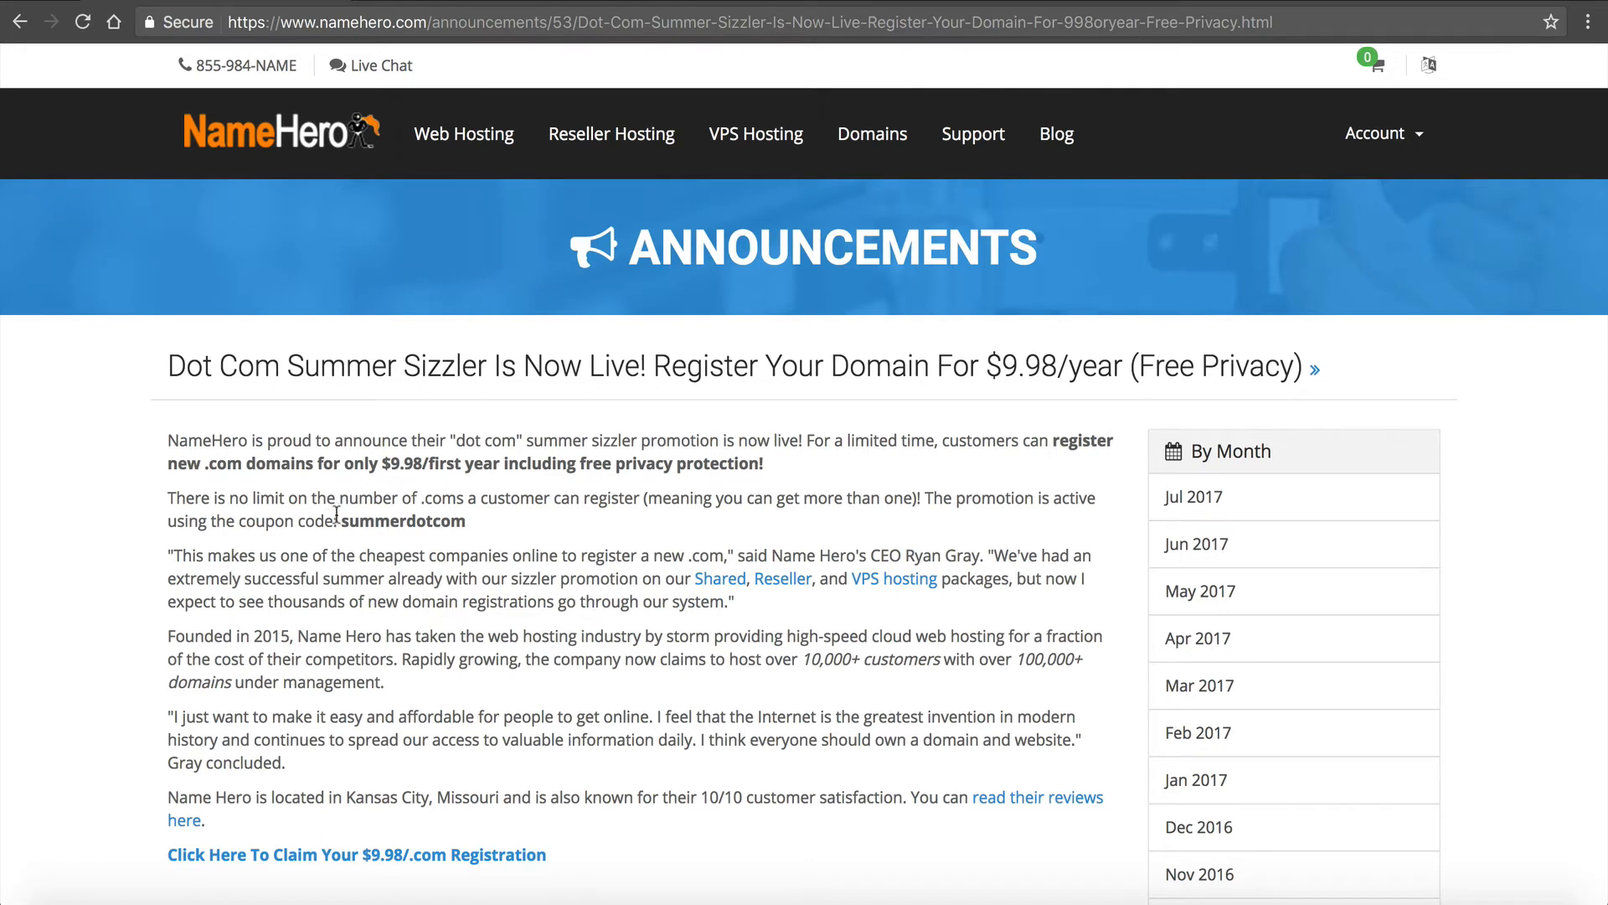
drag(340, 519, 464, 508)
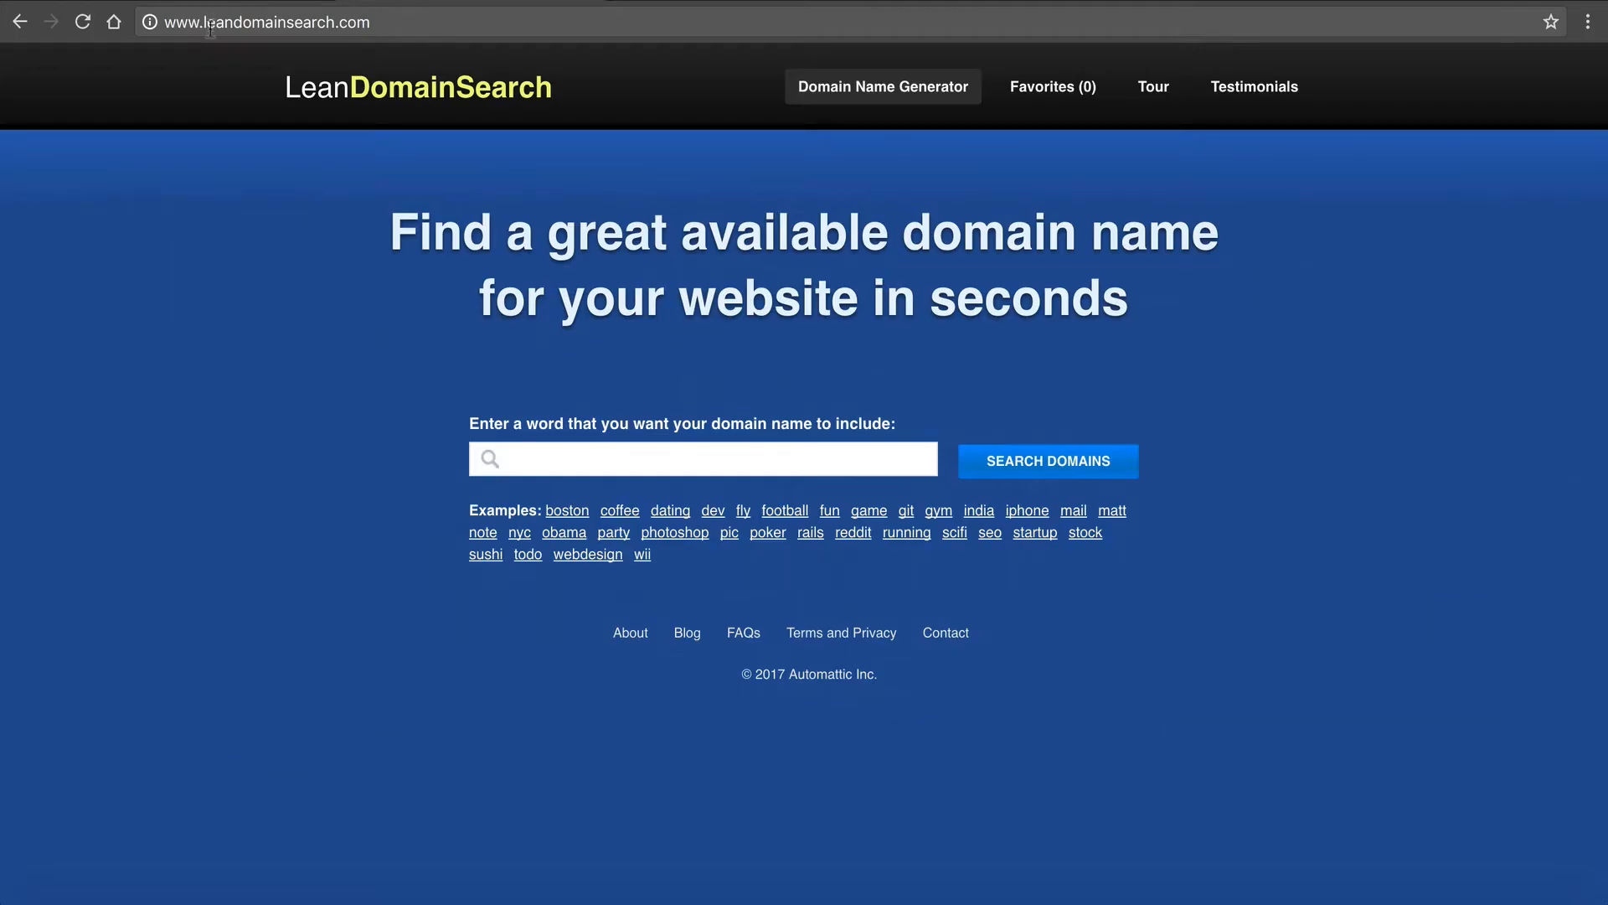
Step: Switch to Lean Domain Search and search for available domain names that include the word "diet"
click(210, 29)
click(320, 238)
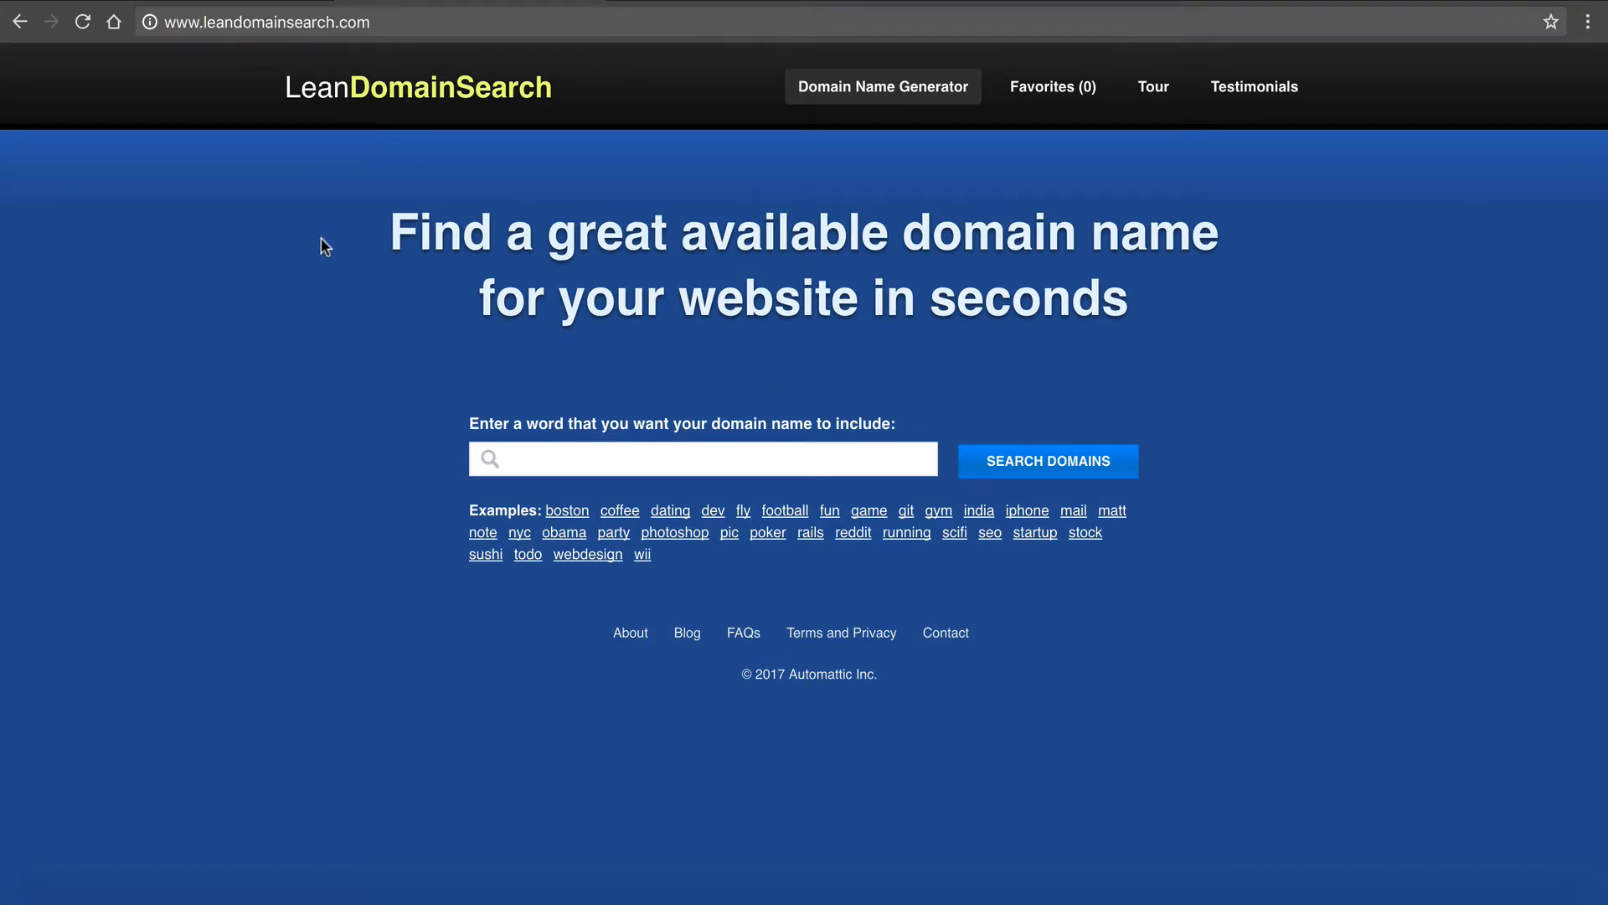
click(597, 460)
text(diet)
click(1011, 465)
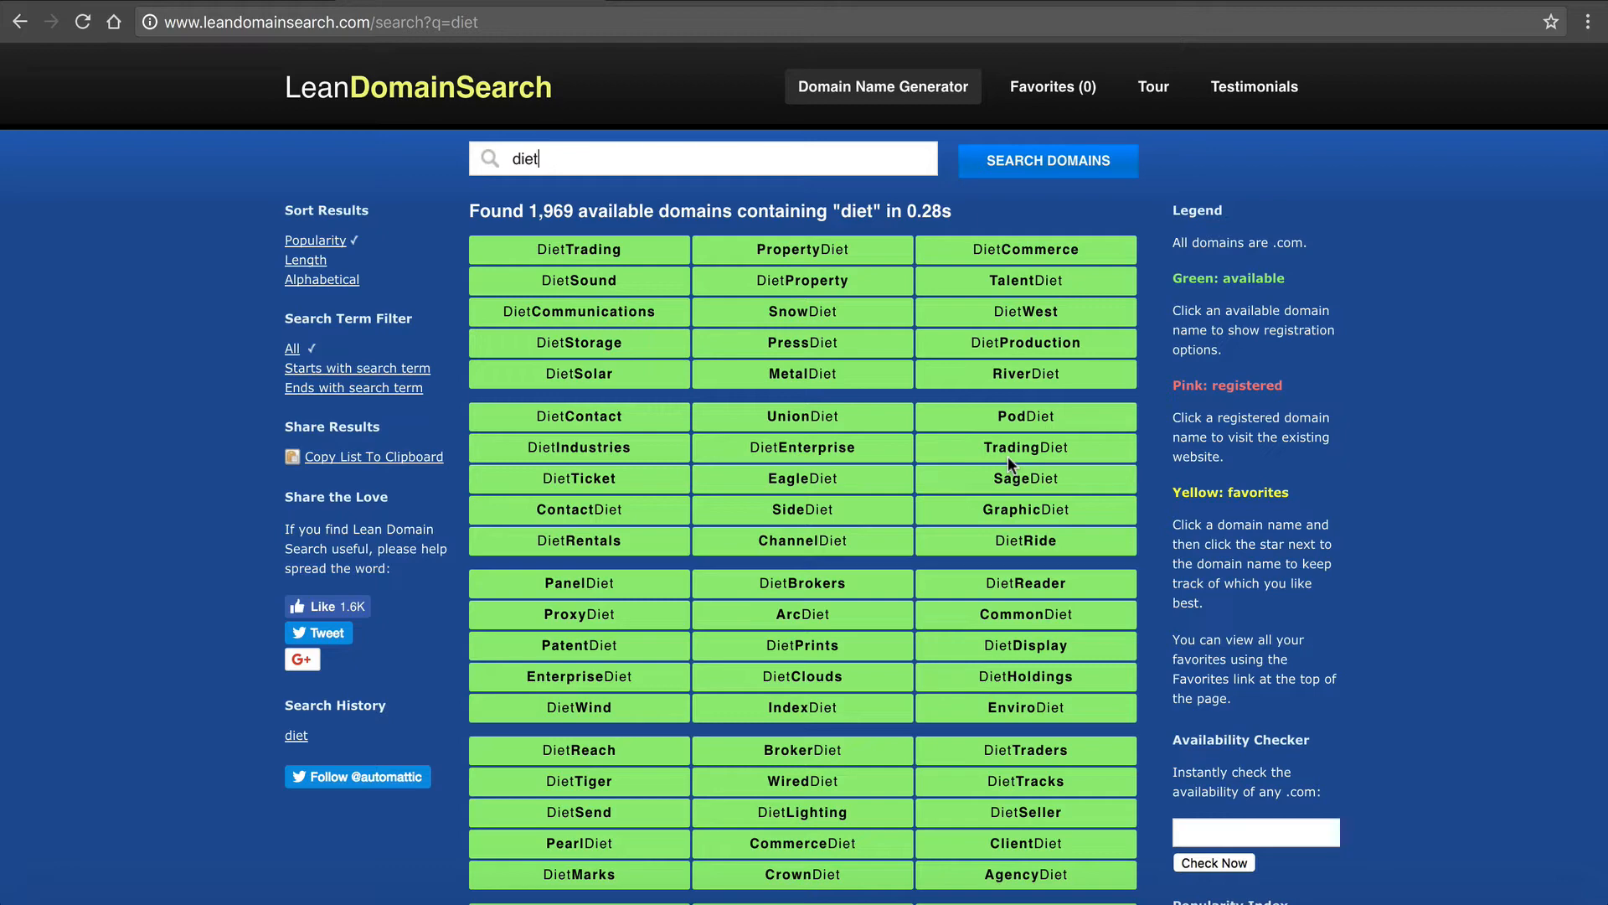
Step: Look through the list of suggested "diet" domain names for ideas
scroll(1007, 456, down, 2)
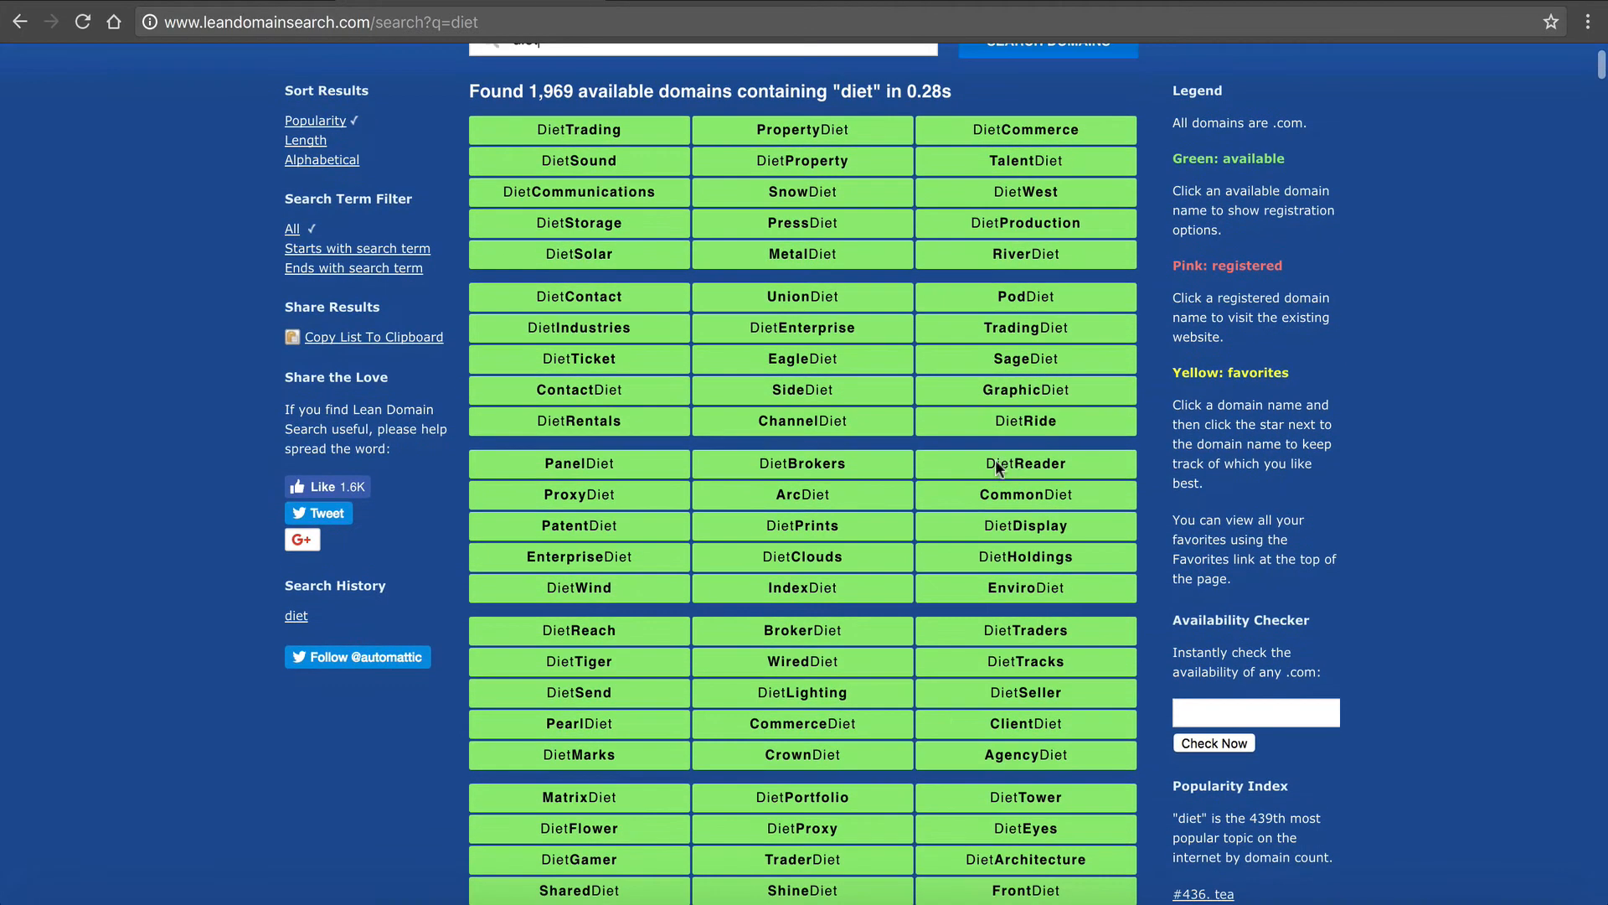
scroll(810, 602, down, 7)
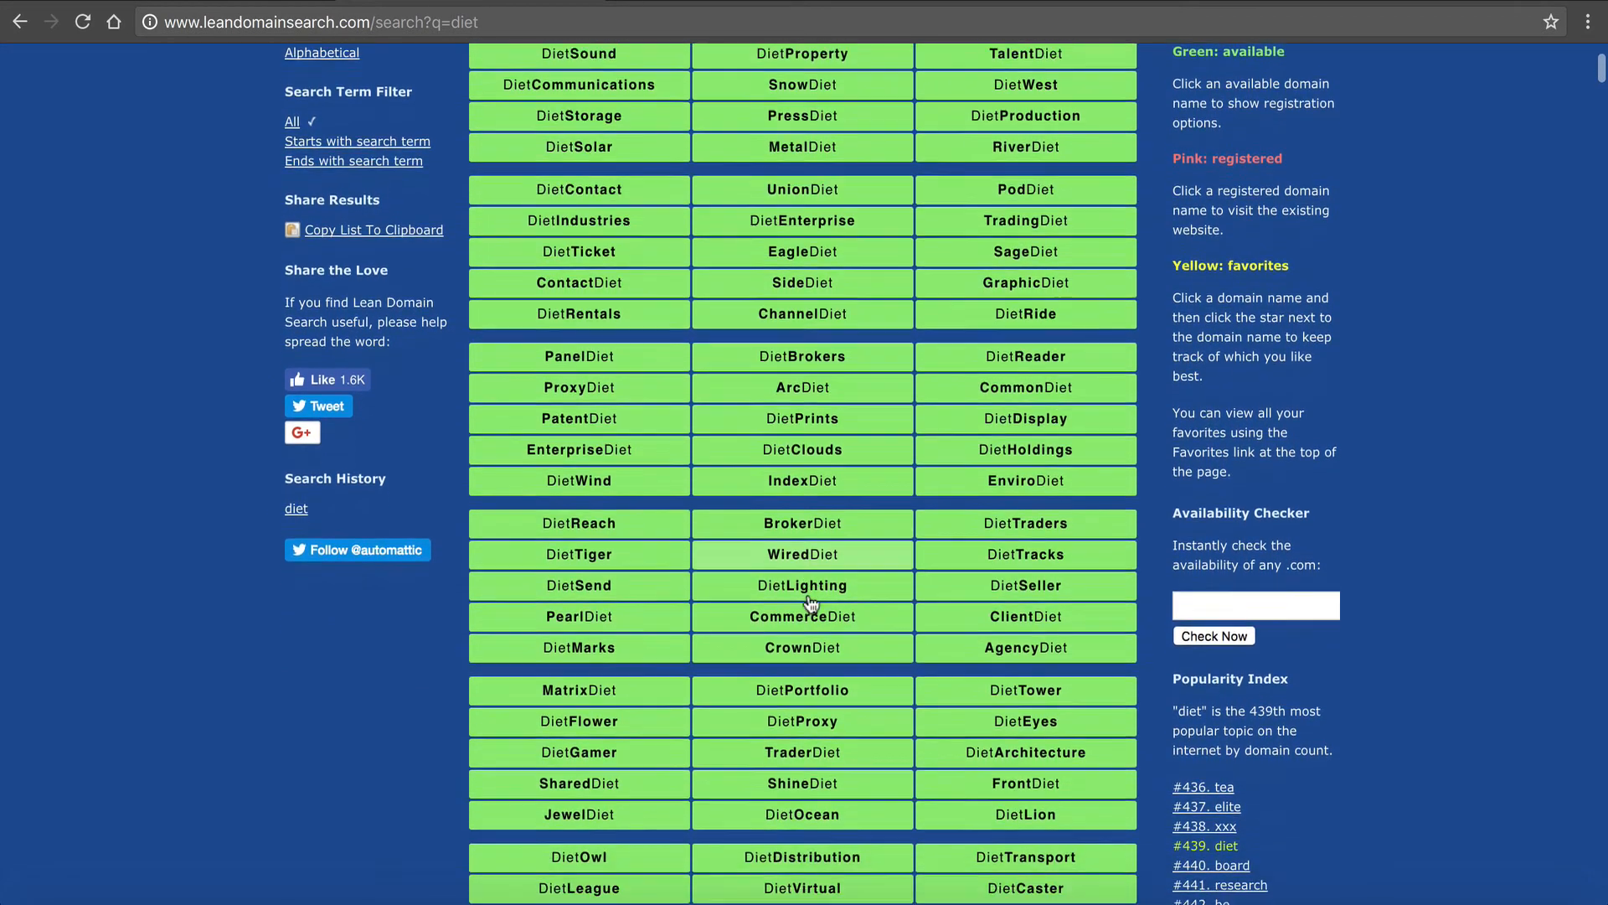
scroll(811, 602, down, 3)
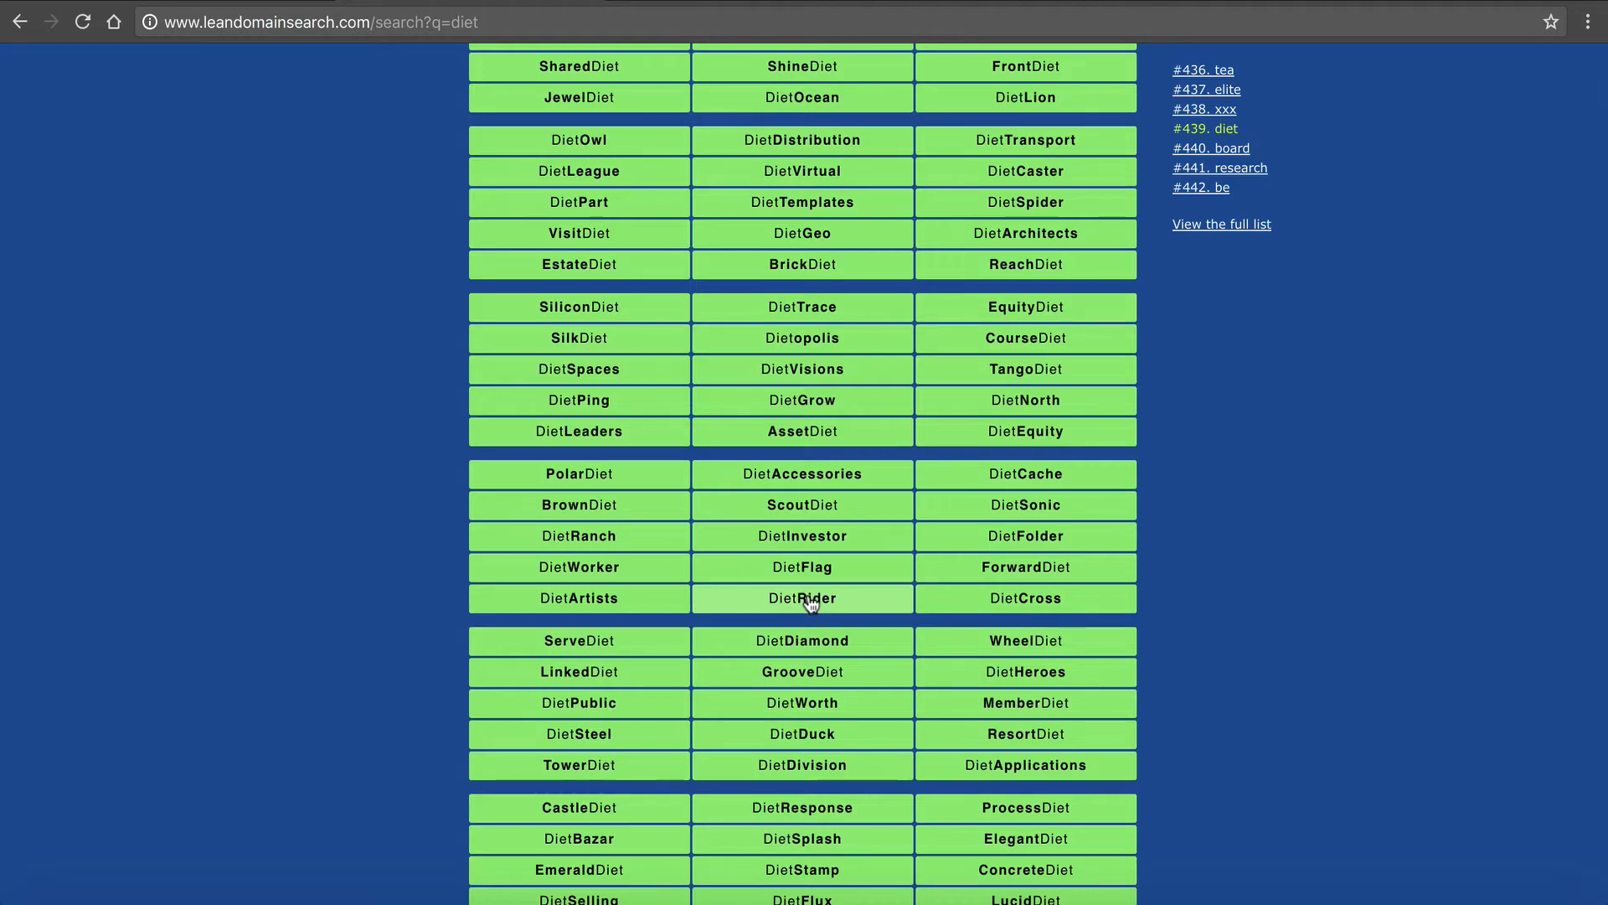
scroll(810, 603, up, 2)
scroll(811, 603, down, 10)
scroll(810, 603, down, 20)
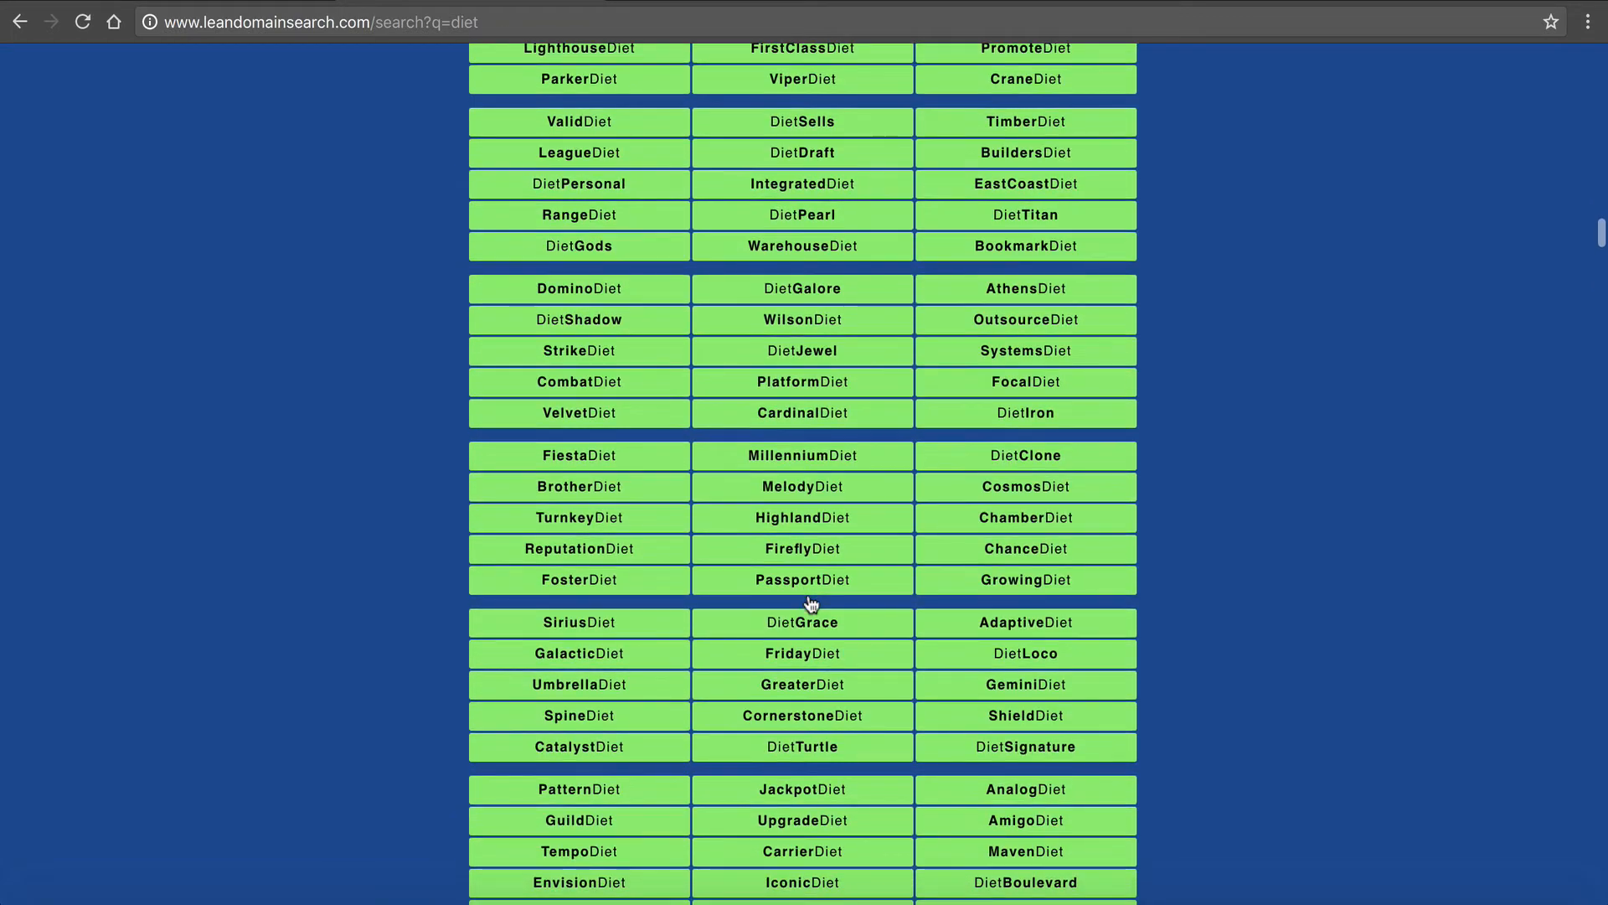
scroll(810, 603, down, 6)
scroll(810, 602, down, 3)
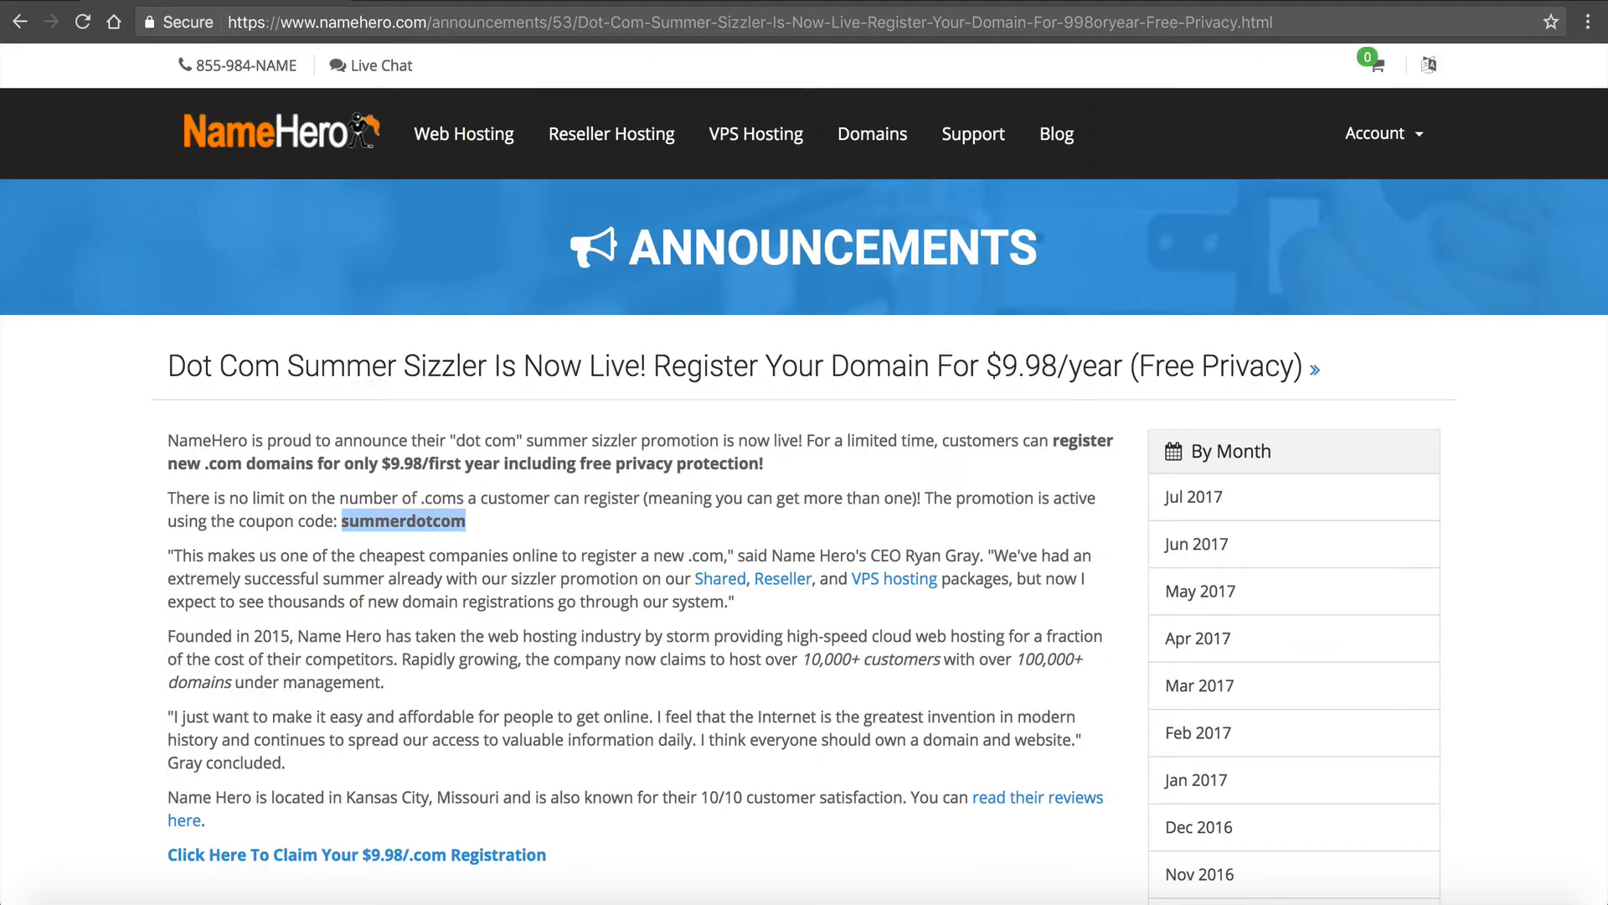
Step: Switch to NameHero's Instant Domain Search, search for kcmowax.com and add that domain to the cart
click(433, 0)
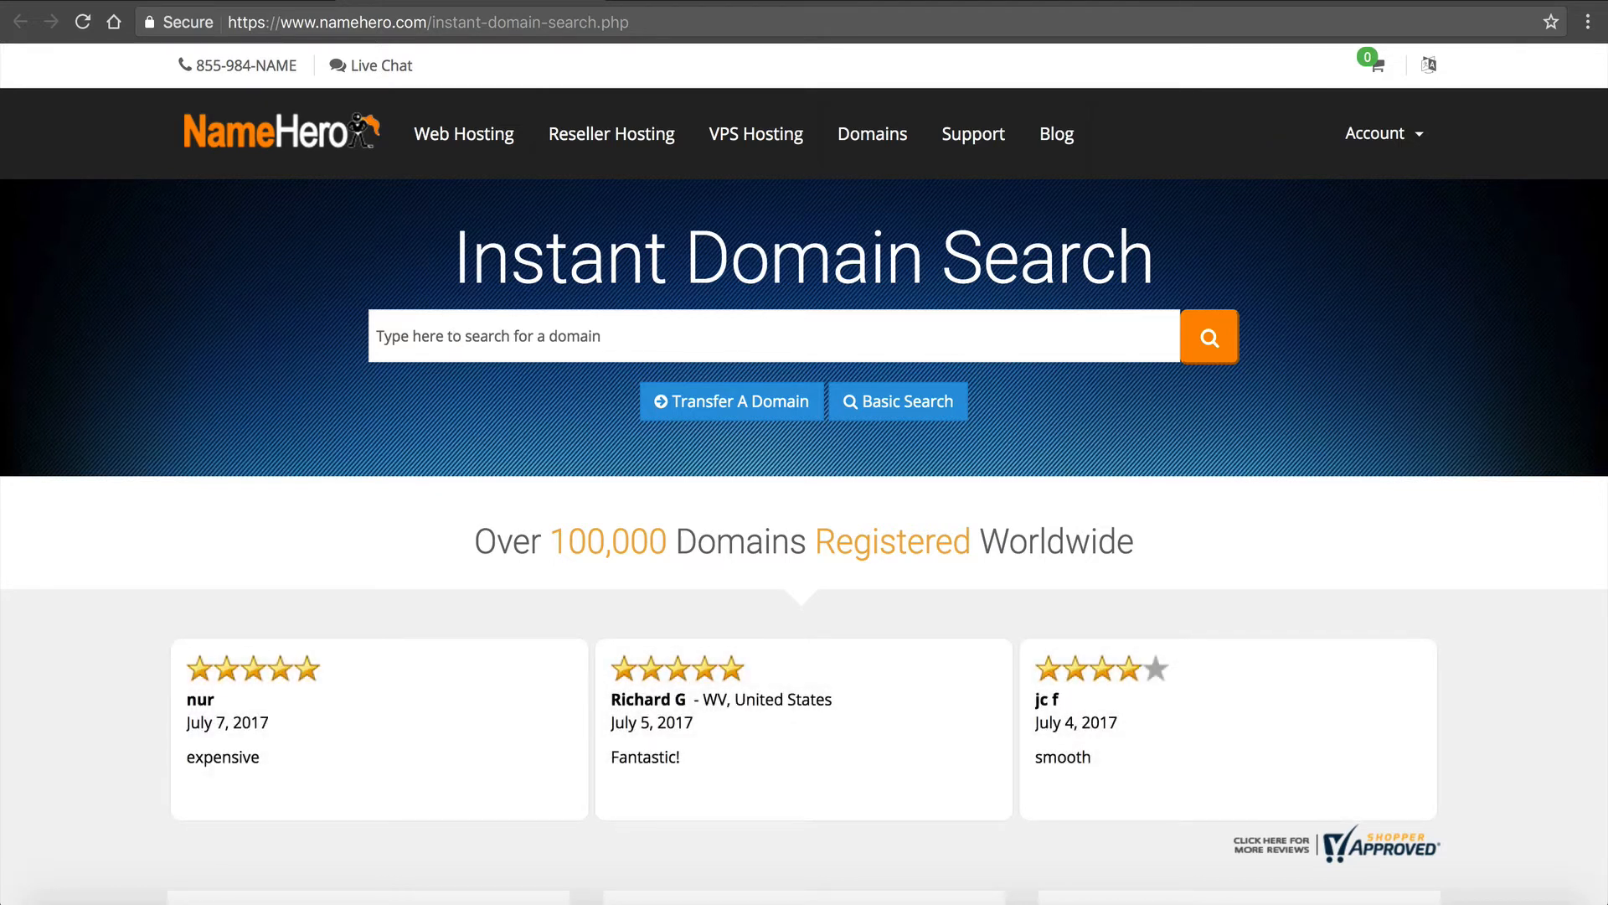
click(435, 349)
text(kcmo)
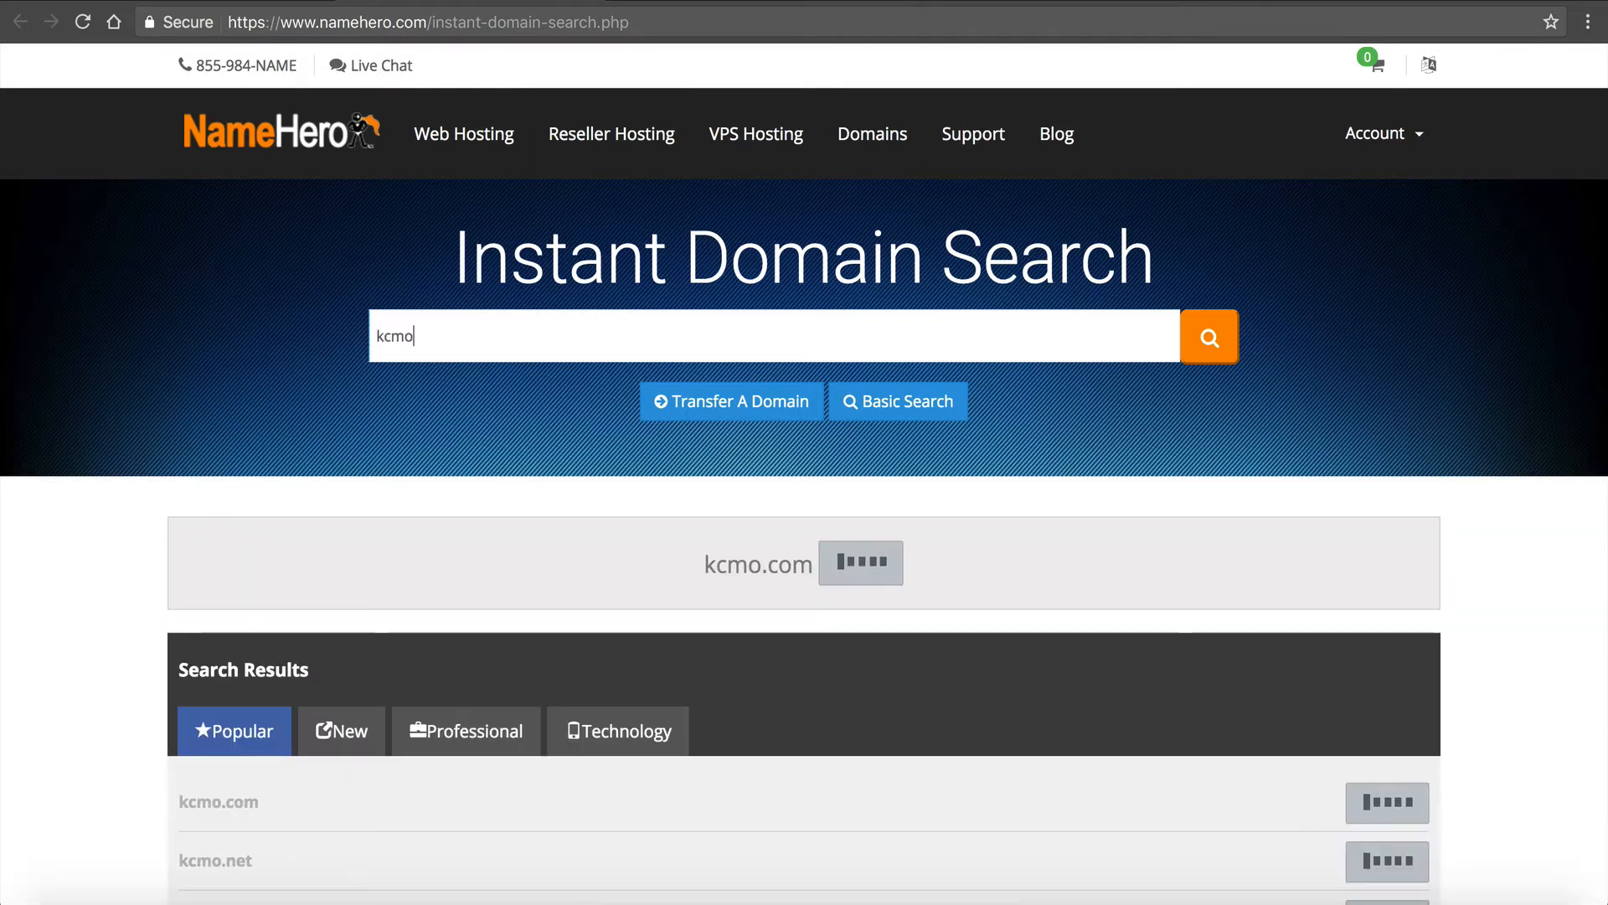
text(wax.com)
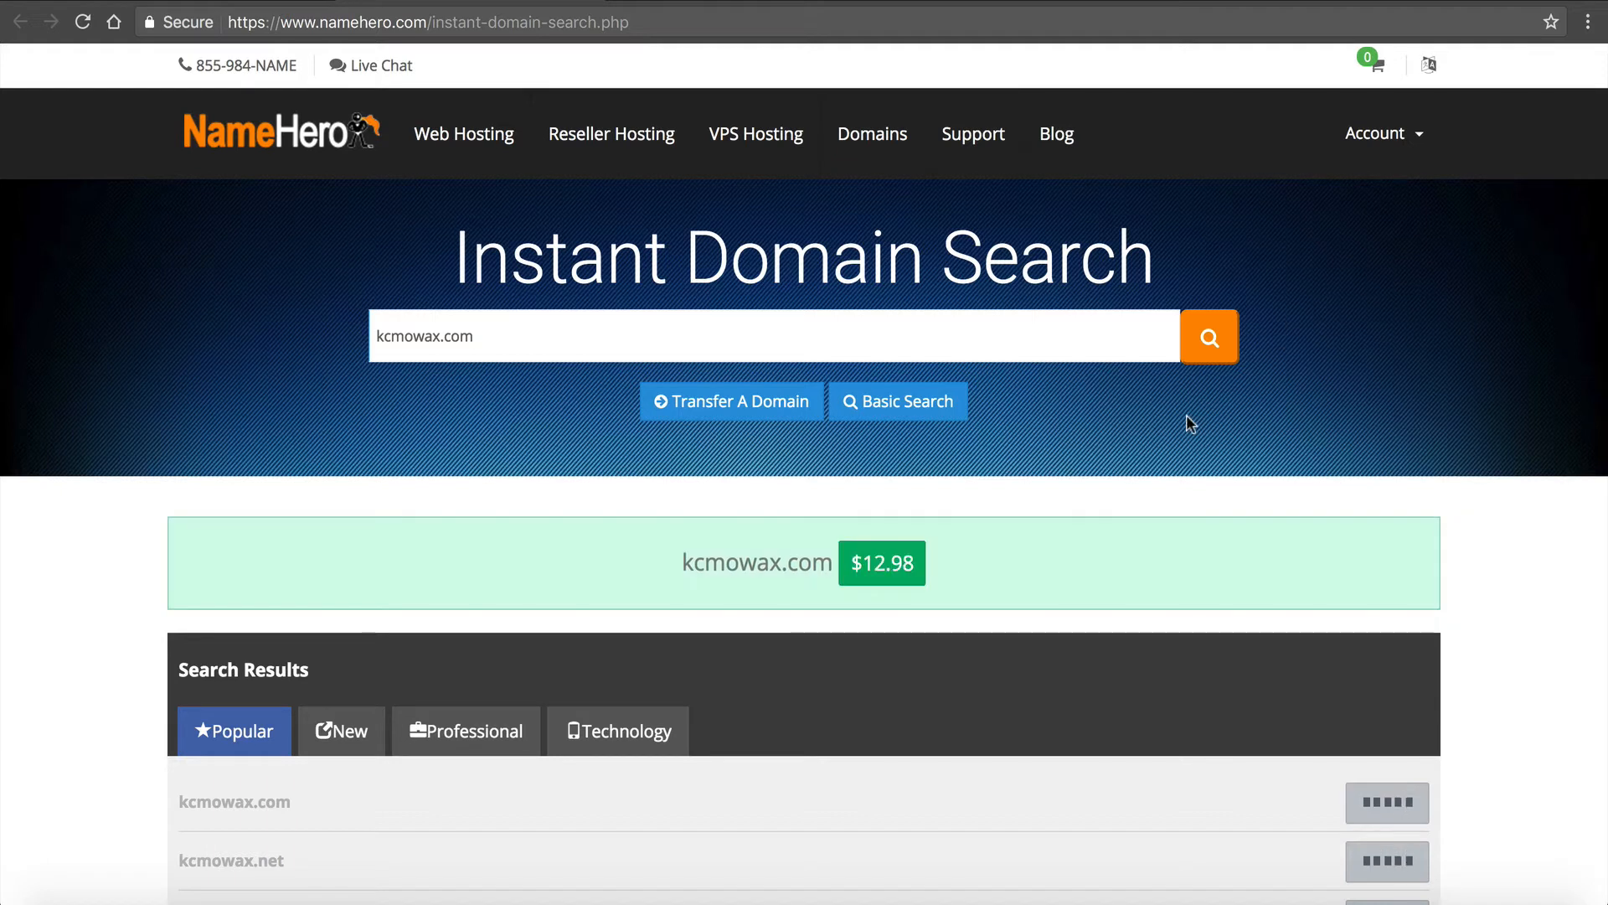
drag(684, 563, 834, 562)
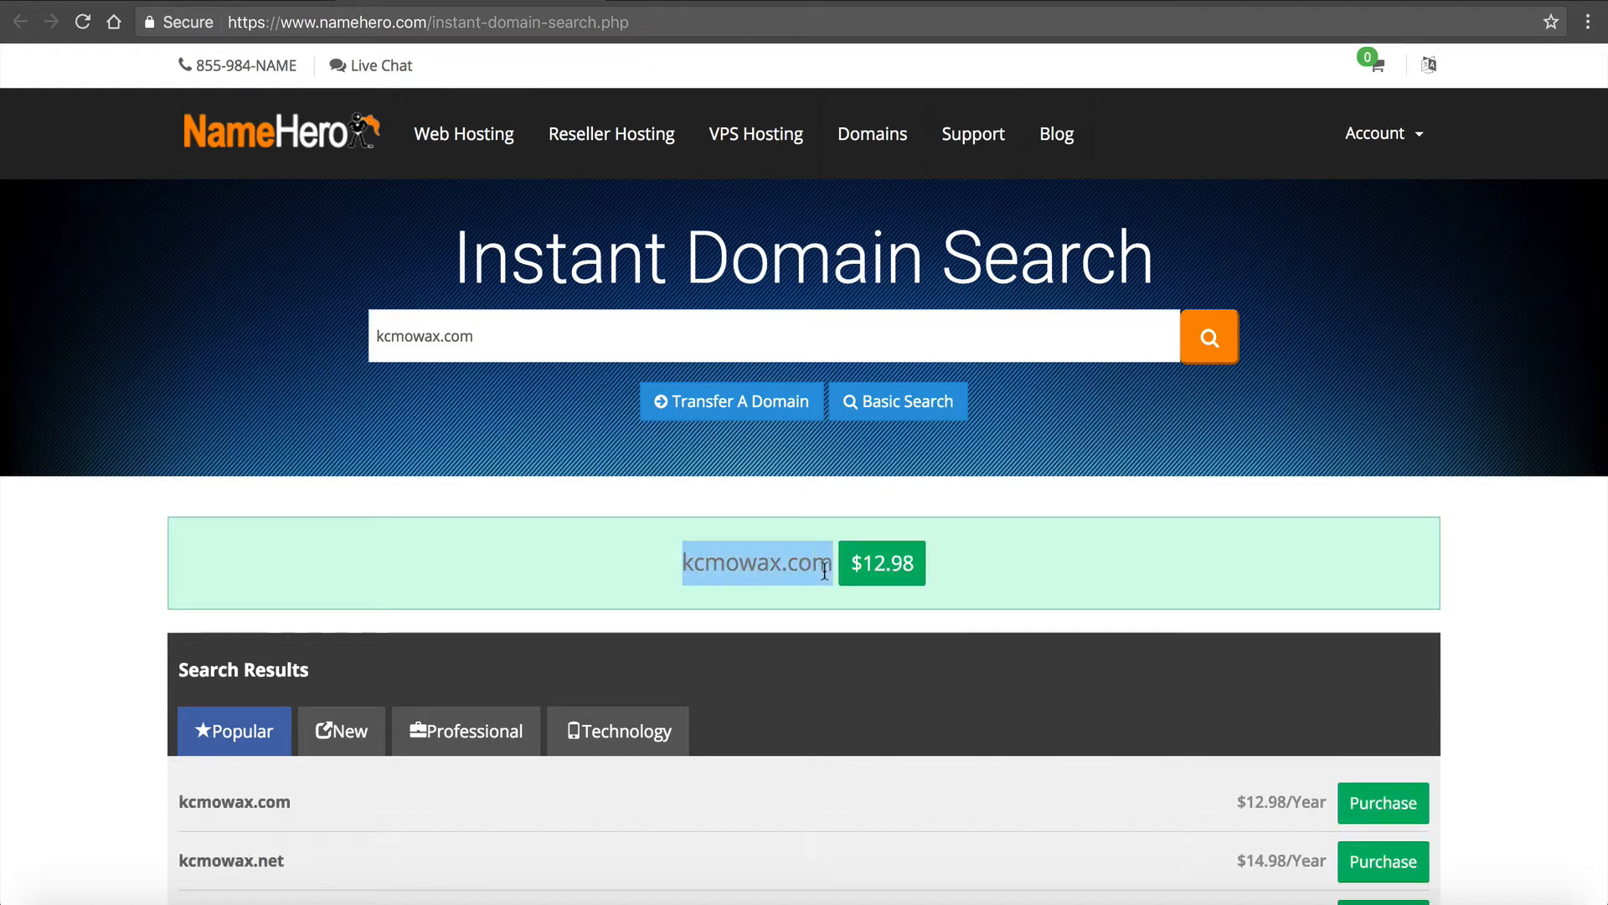
click(896, 573)
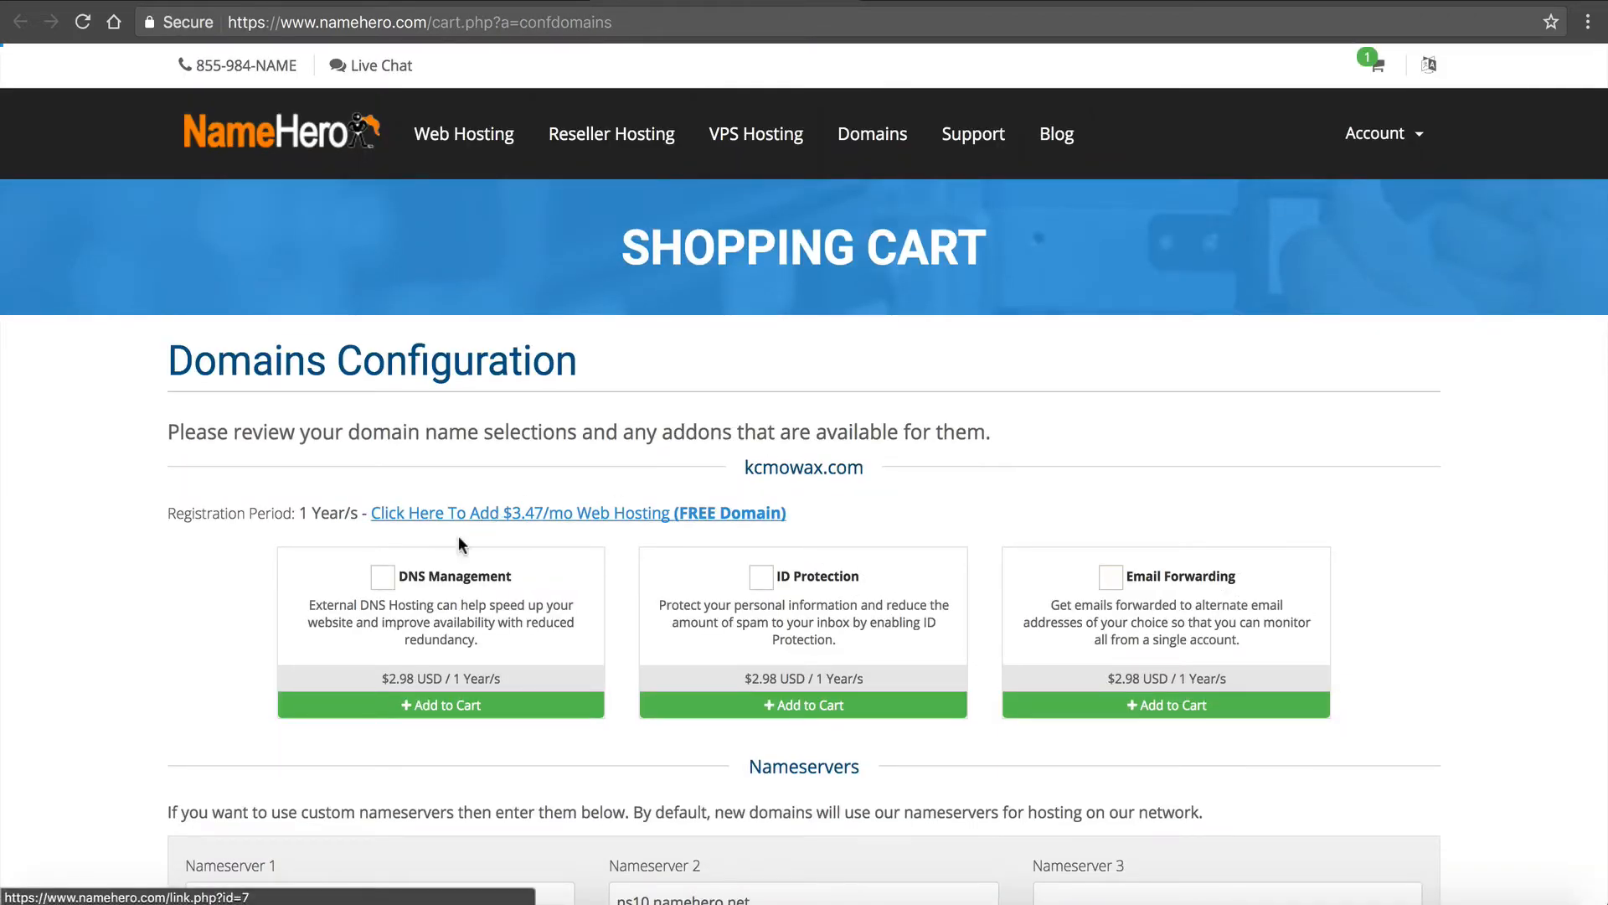
Step: Add the DNS Management and ID Protection addons to the kcmowax.com registration
click(469, 515)
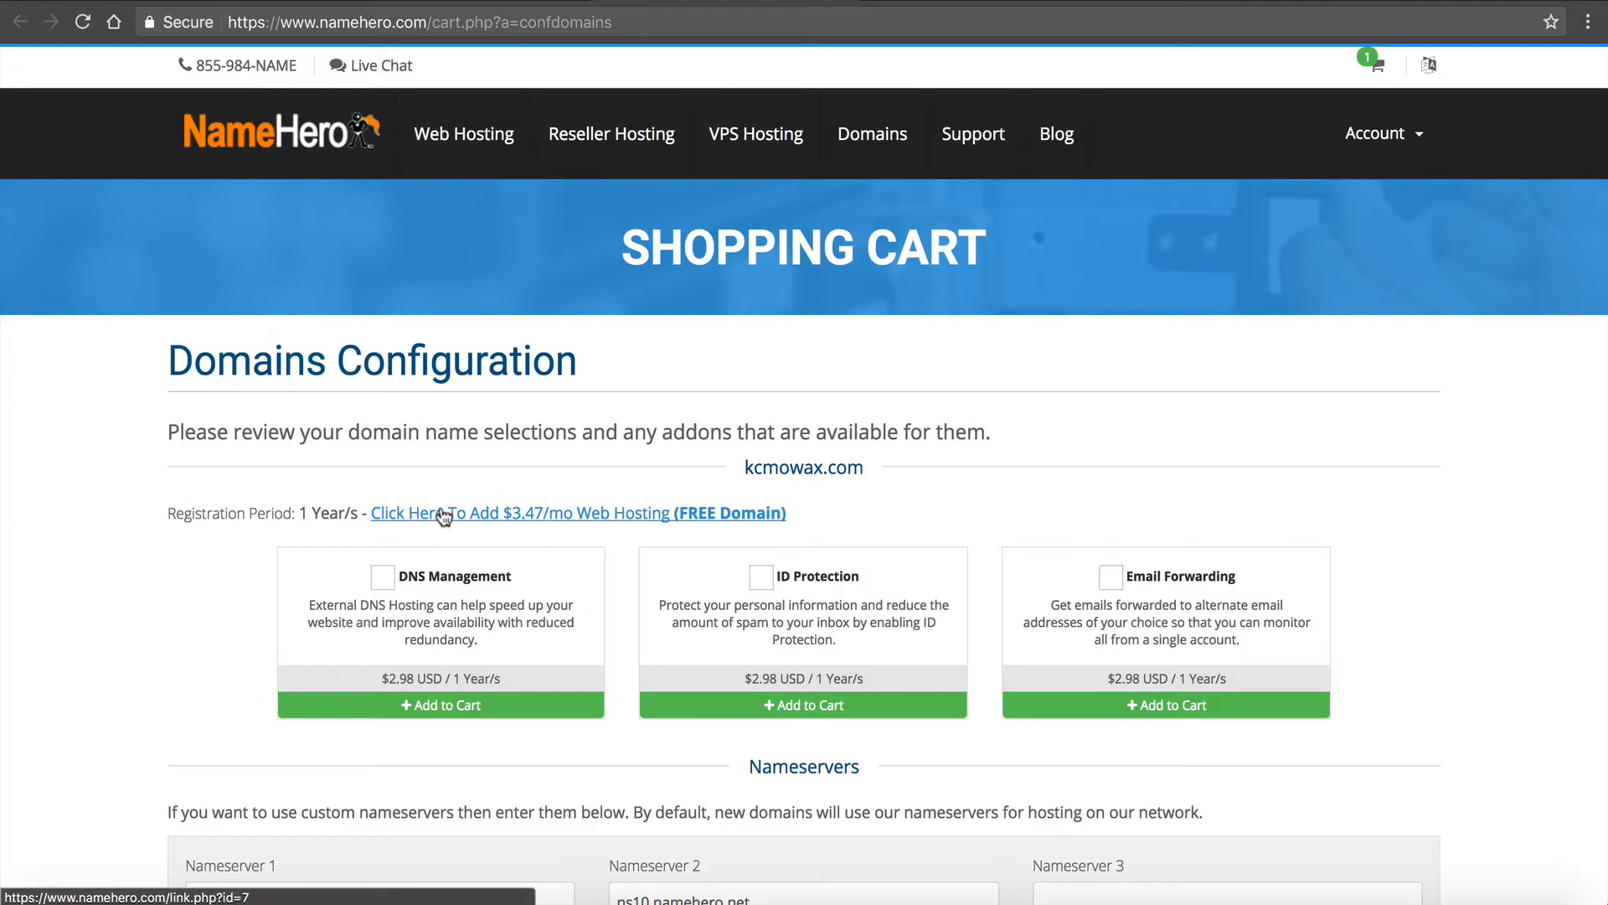
click(384, 578)
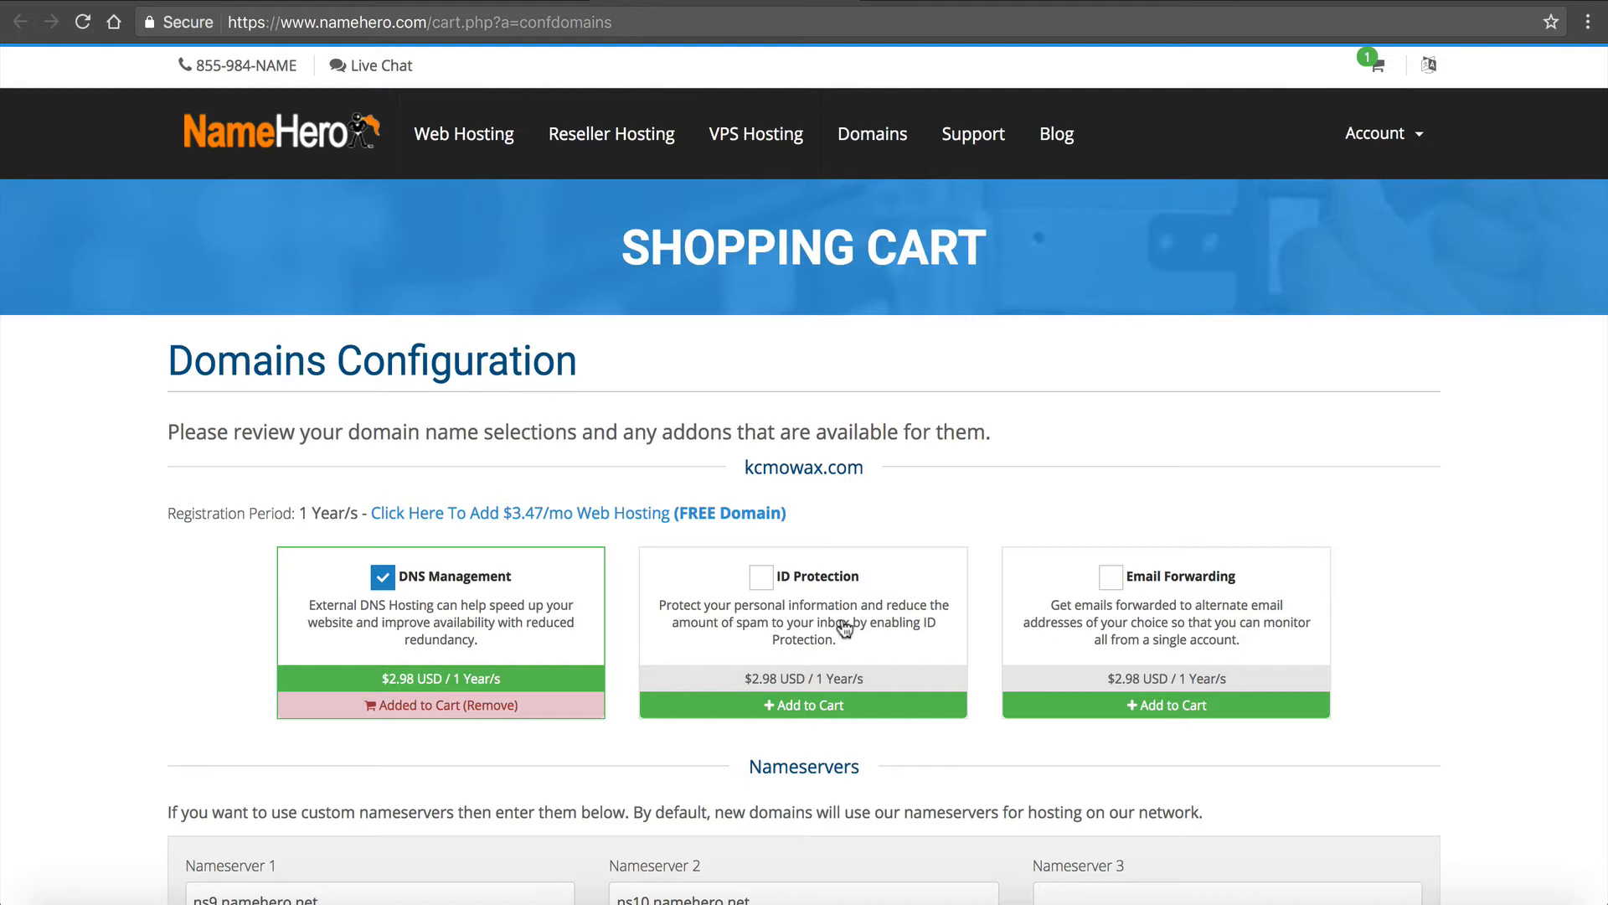
click(844, 629)
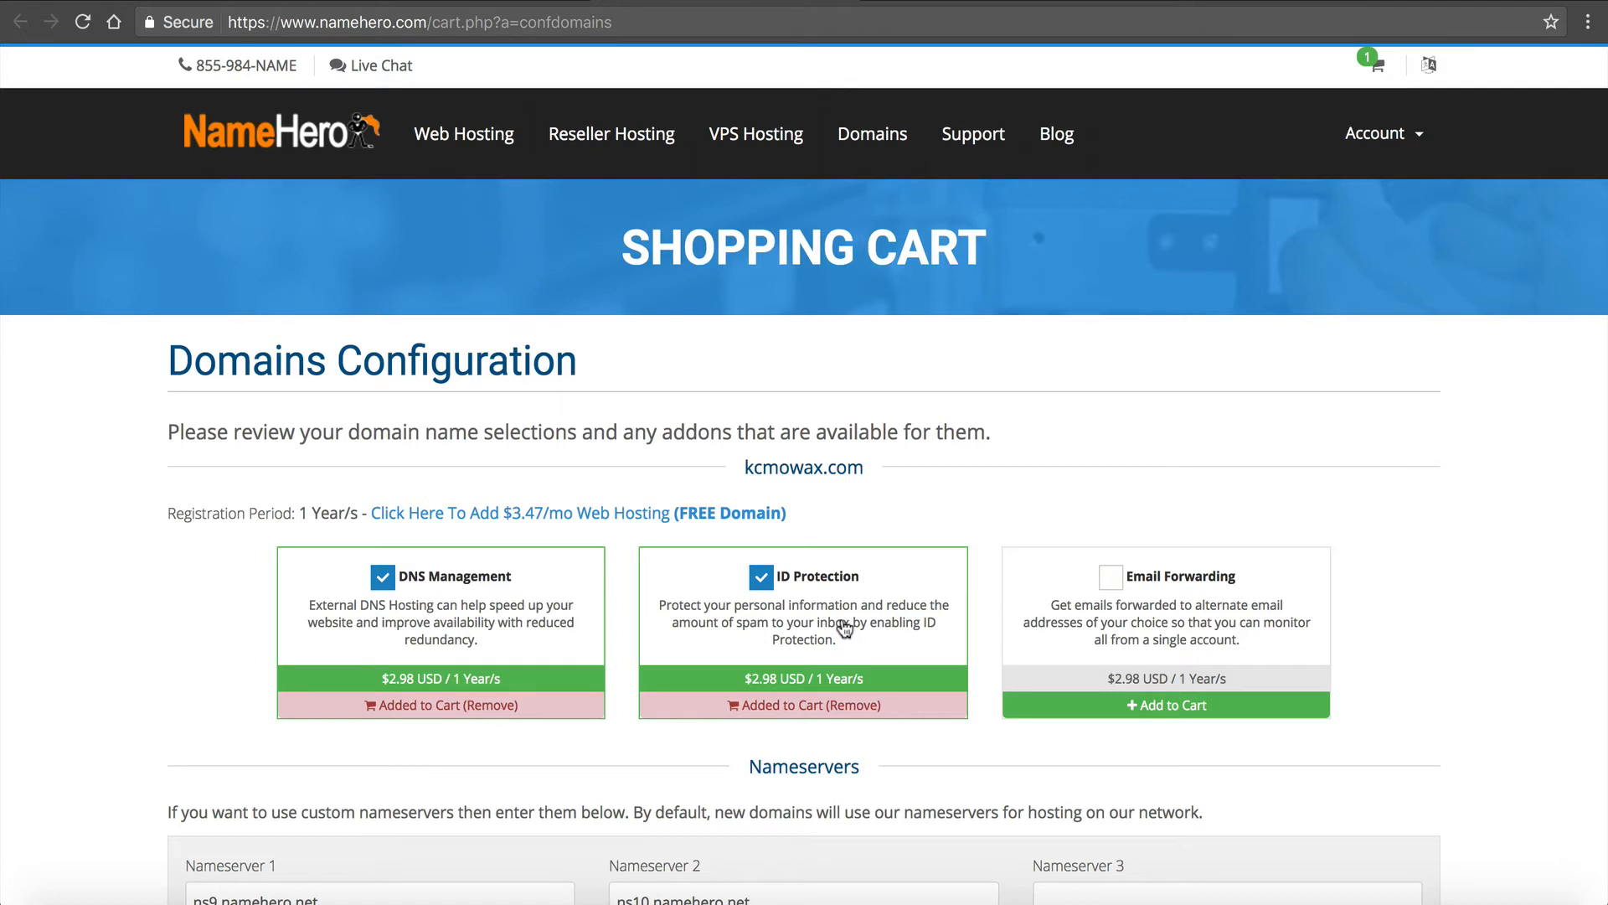
Step: Check the nameserver settings, keep the default ns9.namehero.net and ns10.namehero.net, and continue to the order review
scroll(845, 628, down, 3)
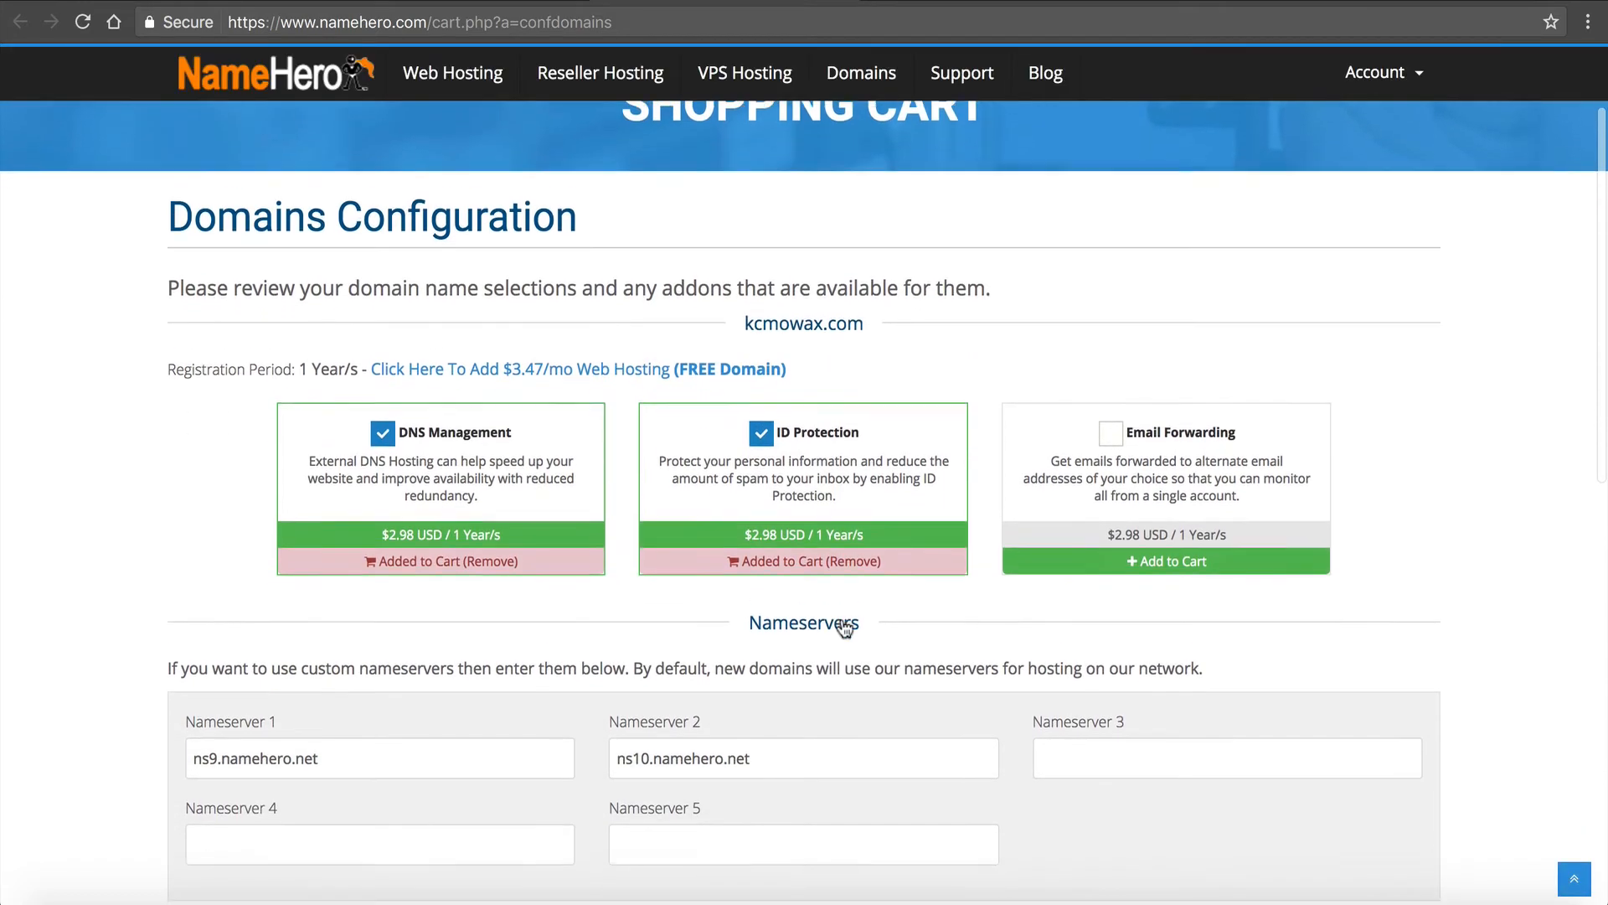
scroll(841, 626, down, 1)
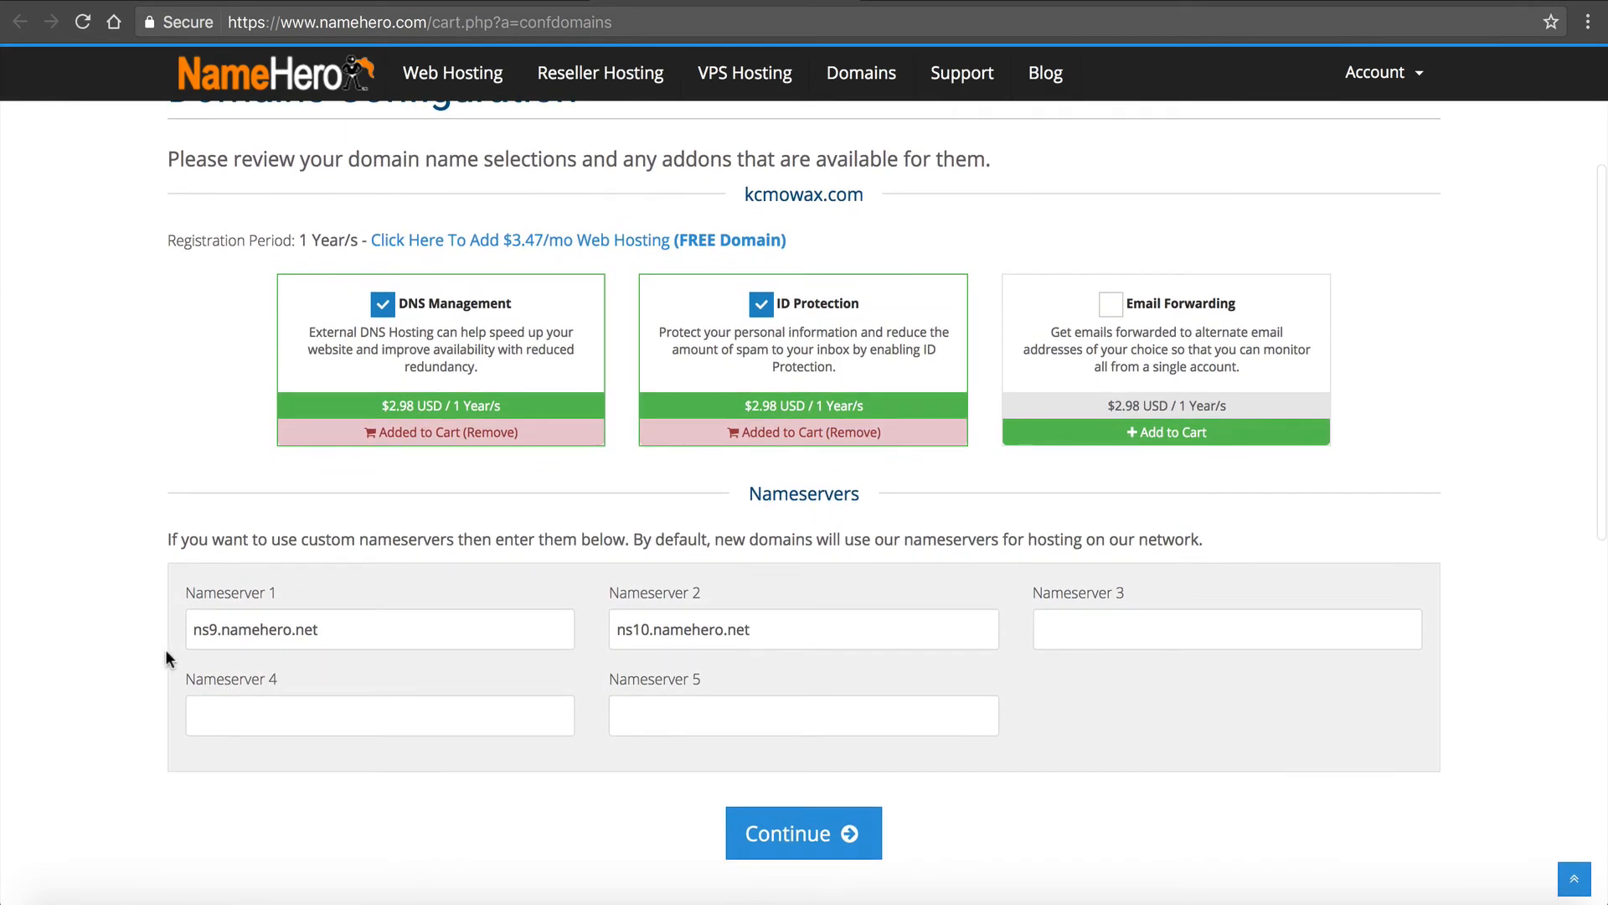
click(728, 640)
click(446, 646)
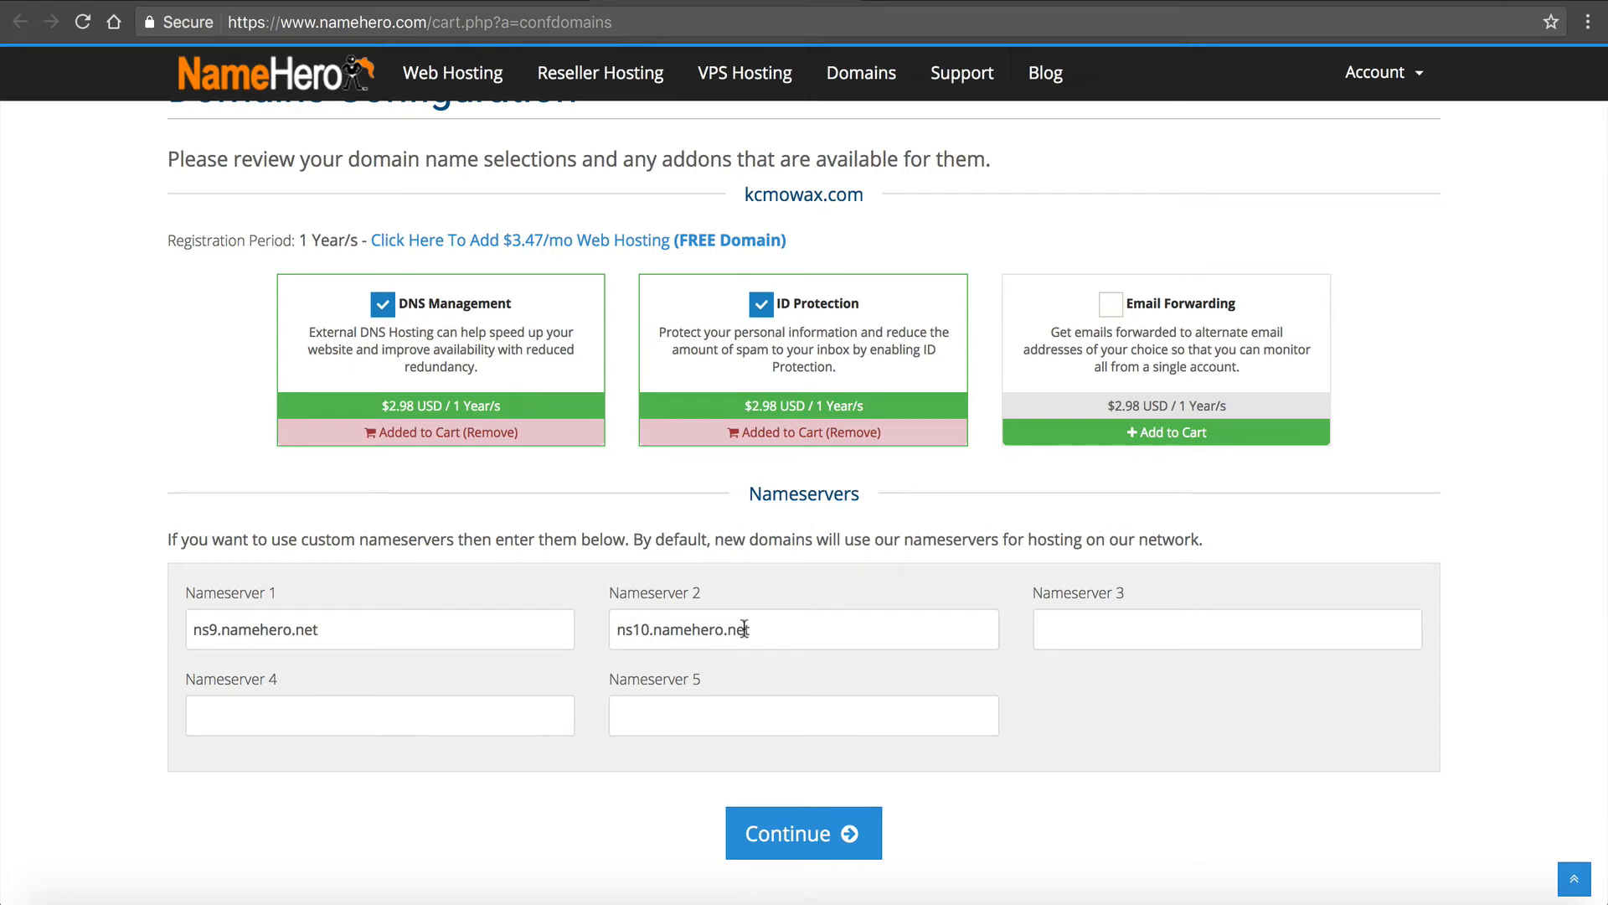
drag(744, 629, 165, 616)
click(264, 637)
click(796, 831)
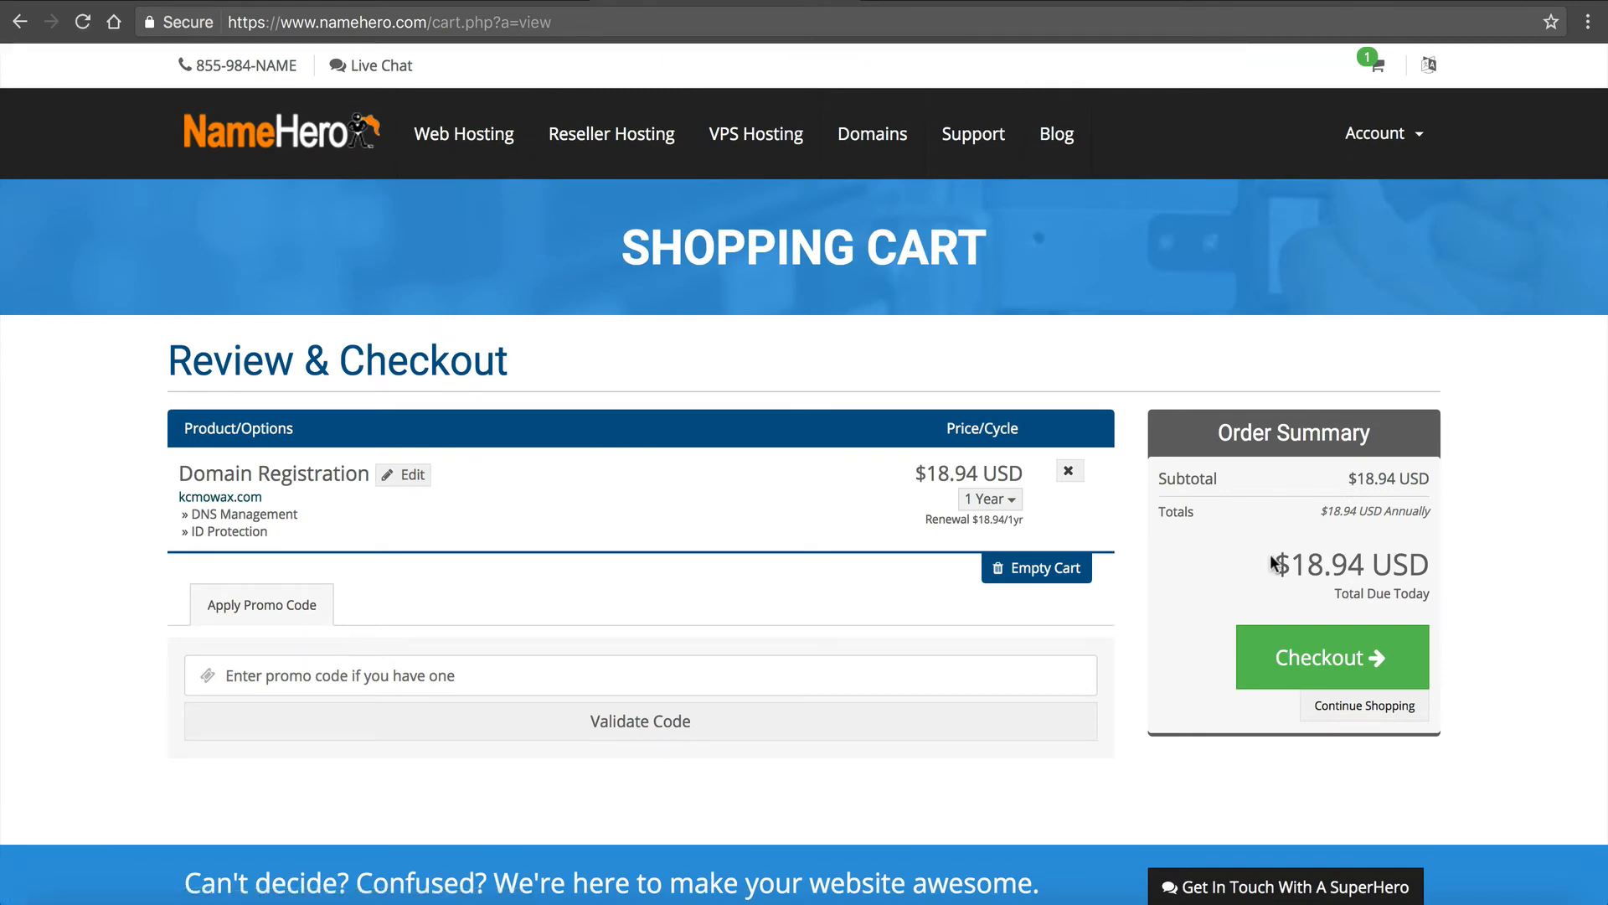
Step: Check the promotion's coupon code in the announcement, then apply the promo code summerdotcom to the cart
drag(1273, 563, 1357, 563)
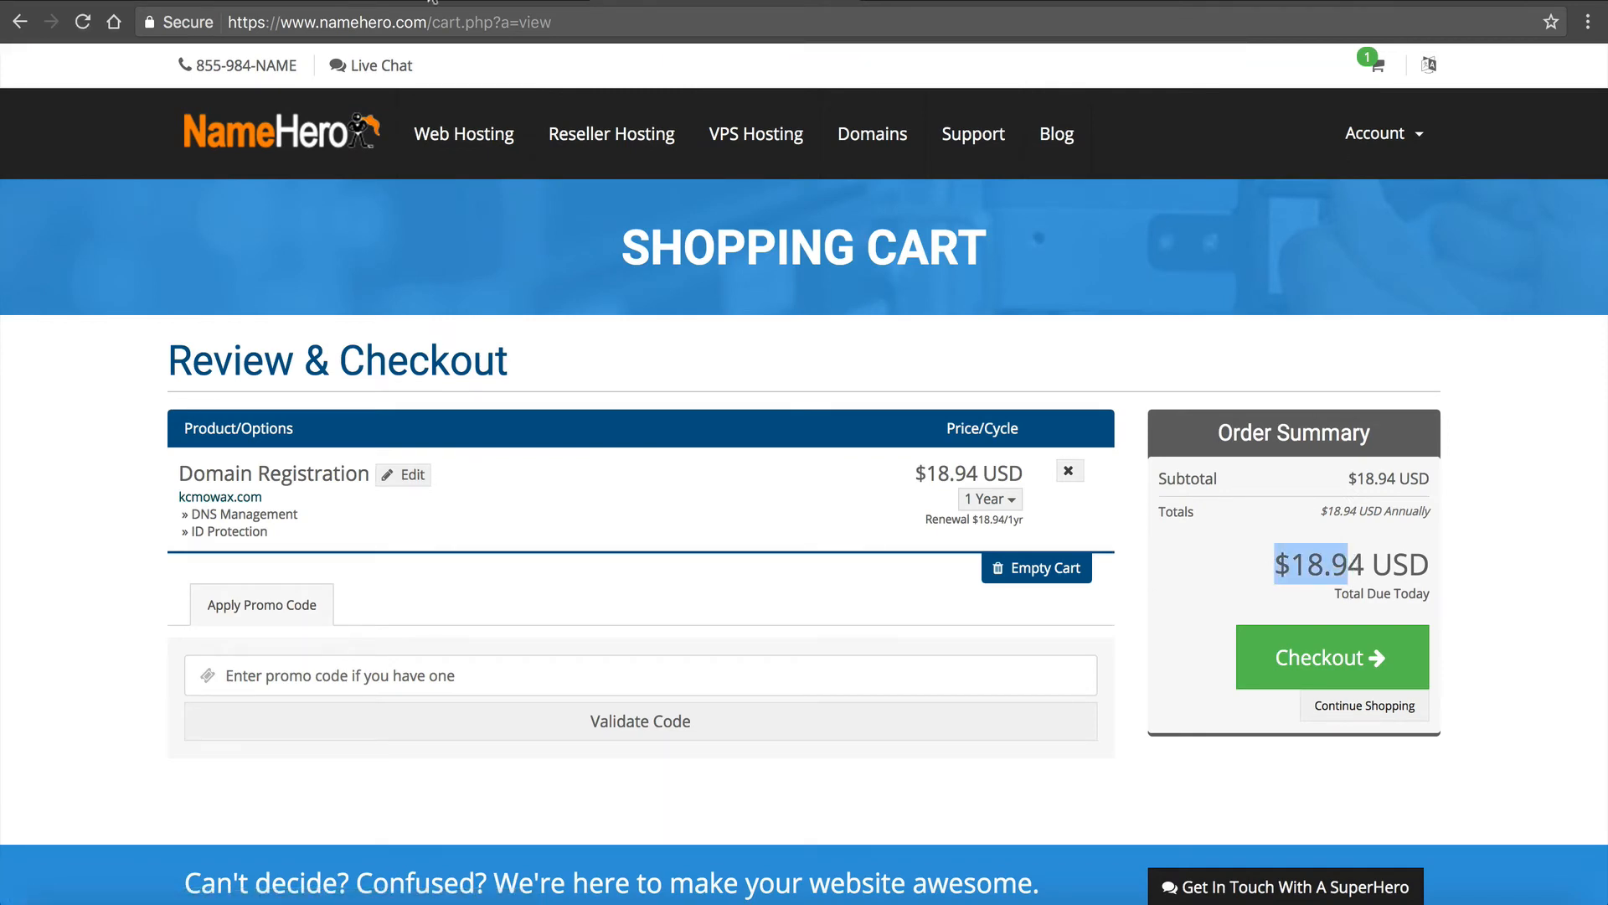
click(273, 4)
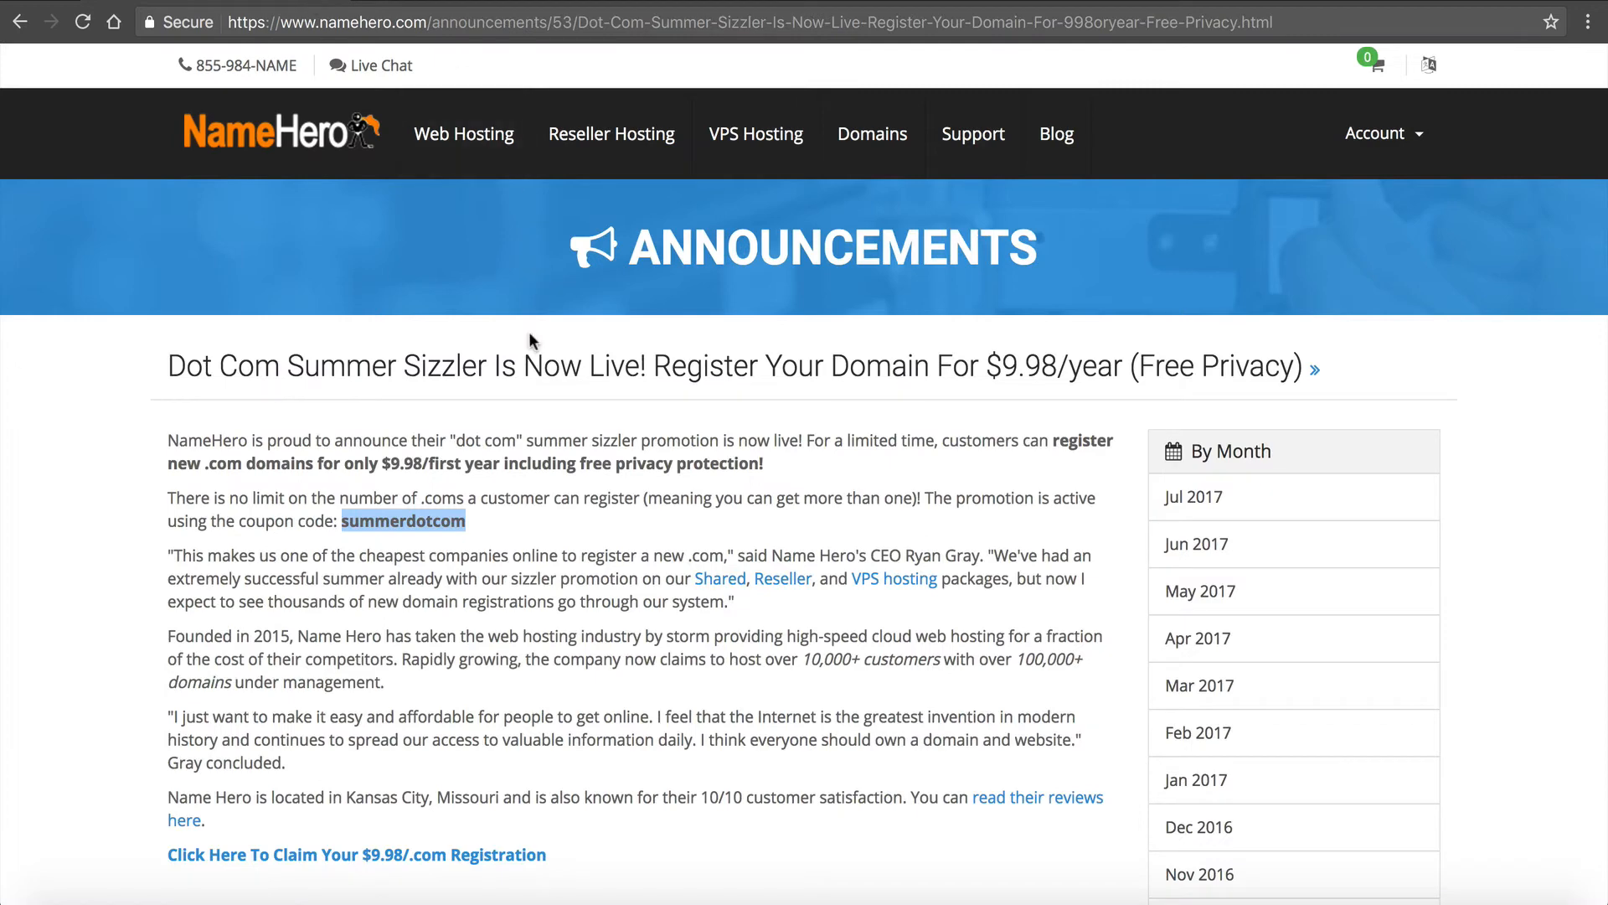
click(512, 3)
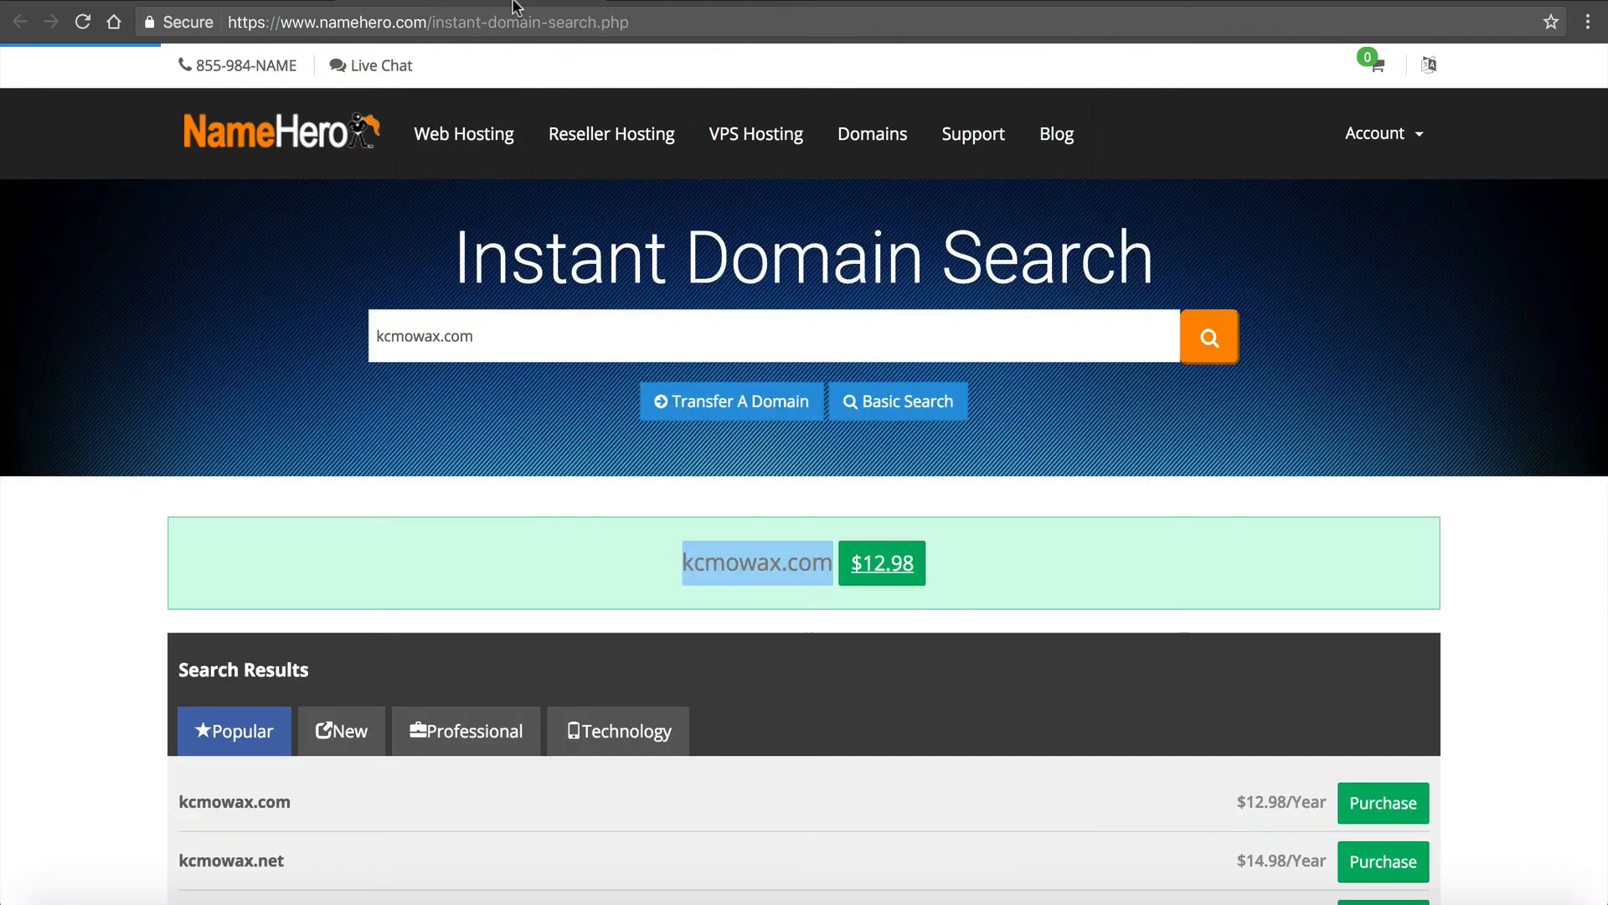
click(653, 3)
click(405, 675)
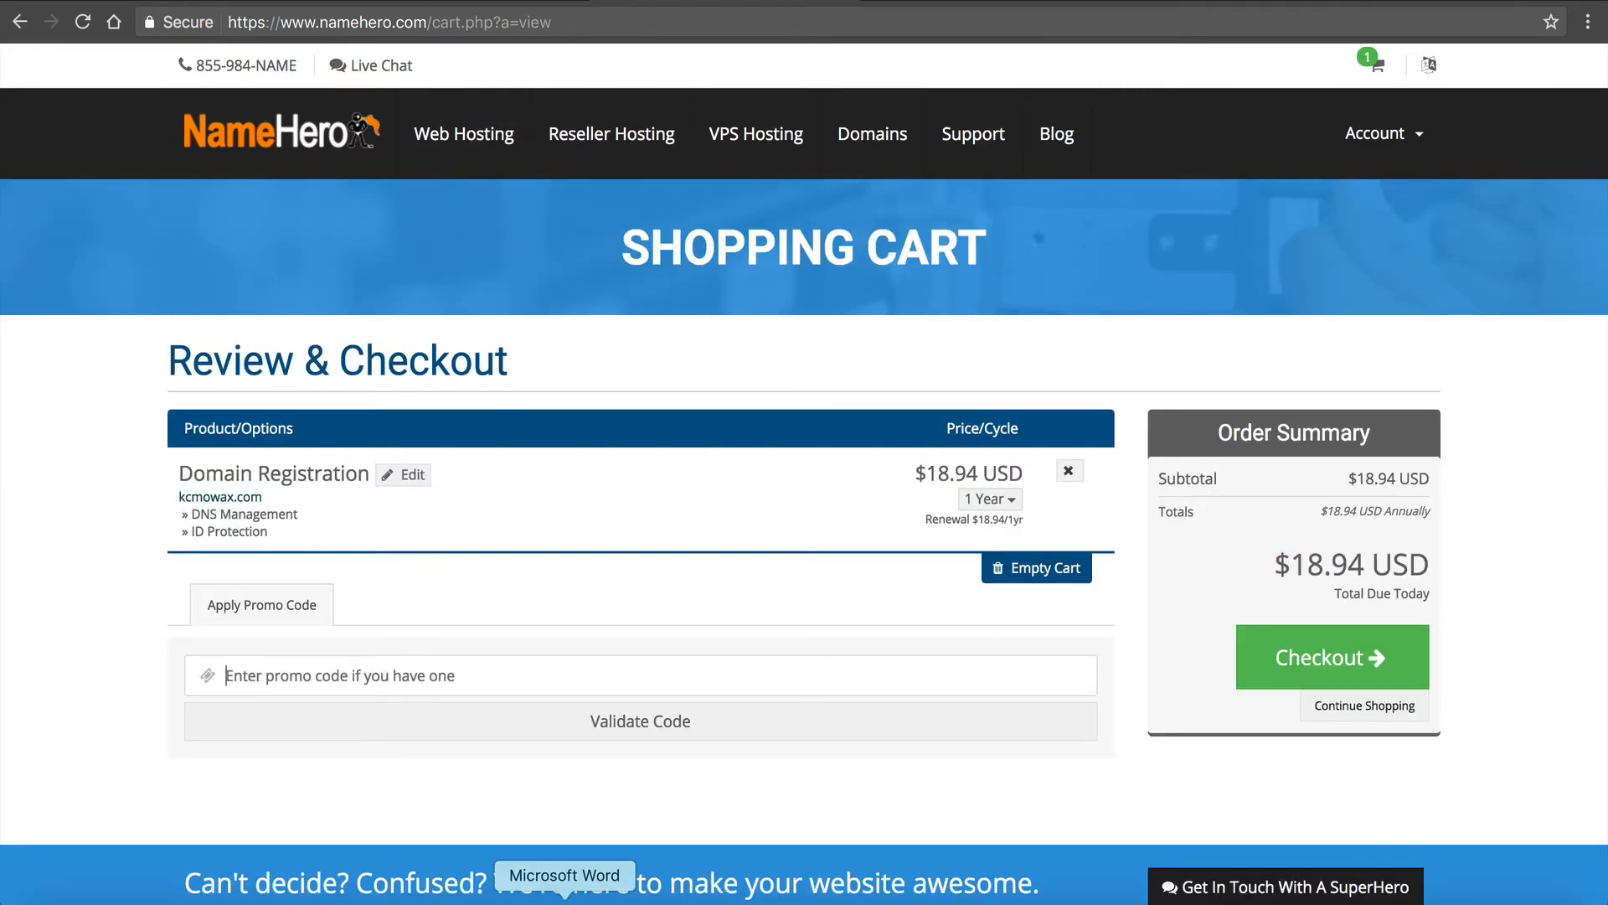
text(summerdotcom)
click(636, 719)
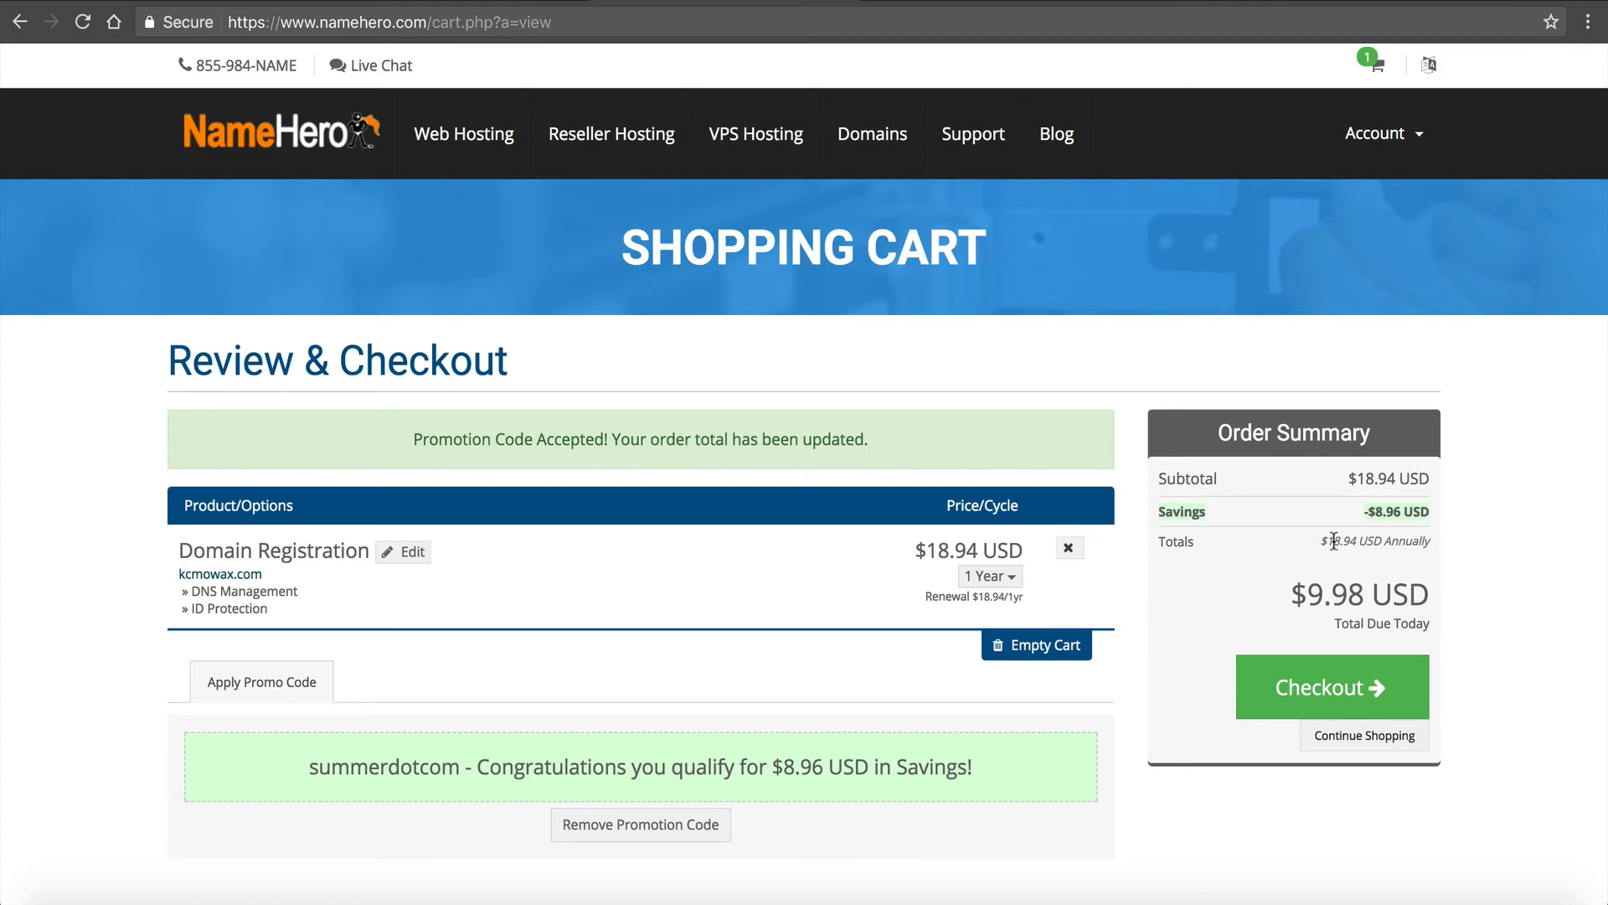
click(1030, 2)
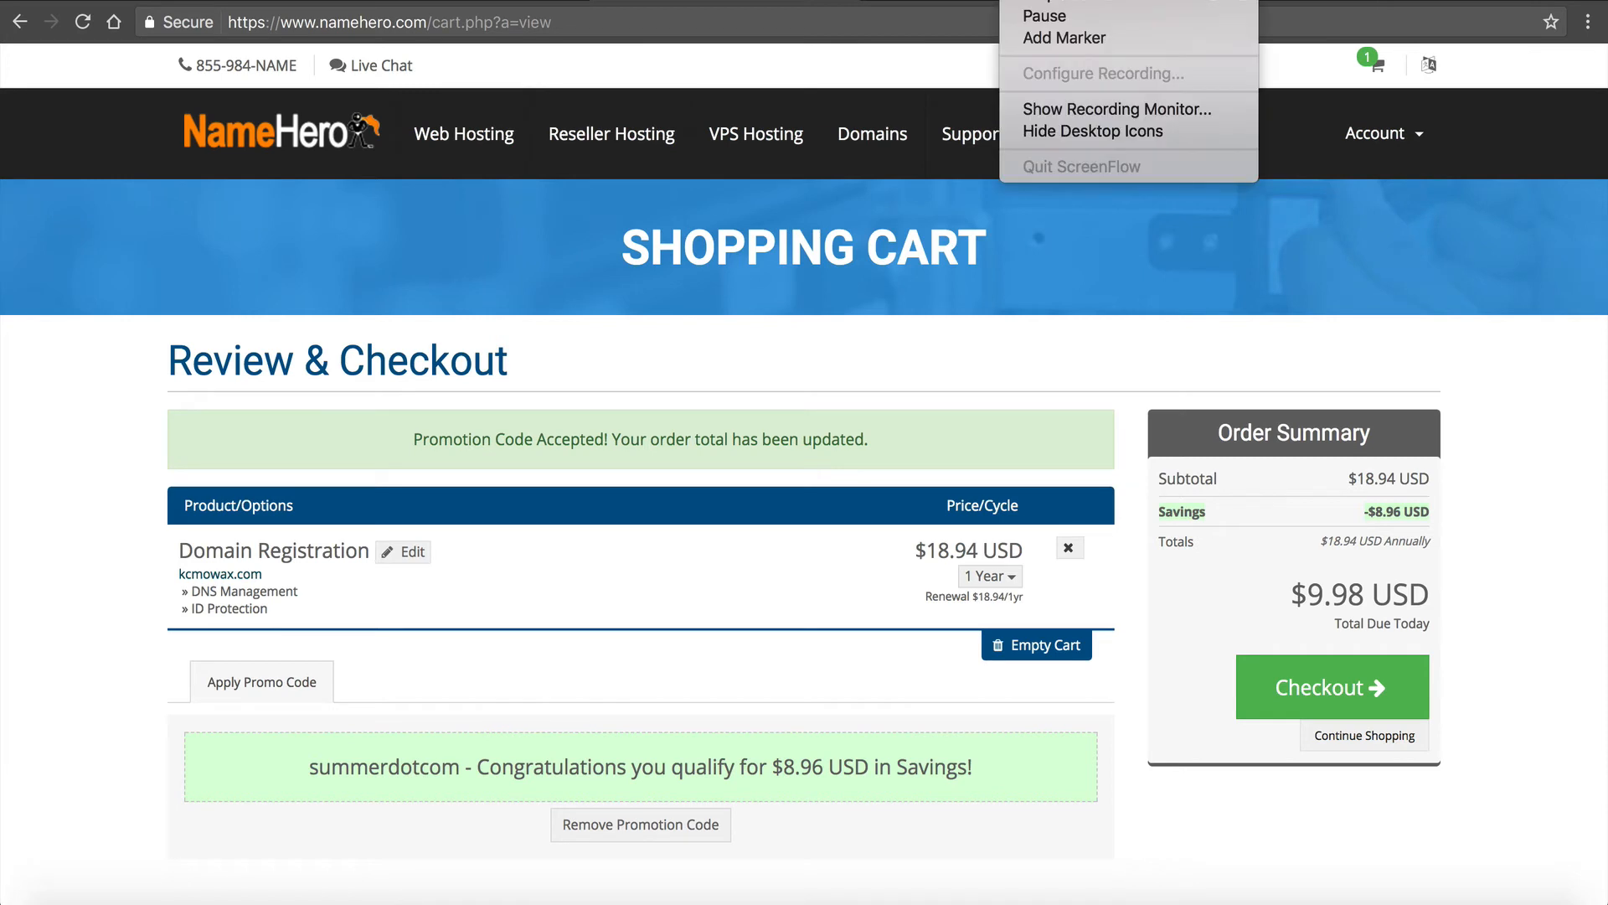
click(1030, 14)
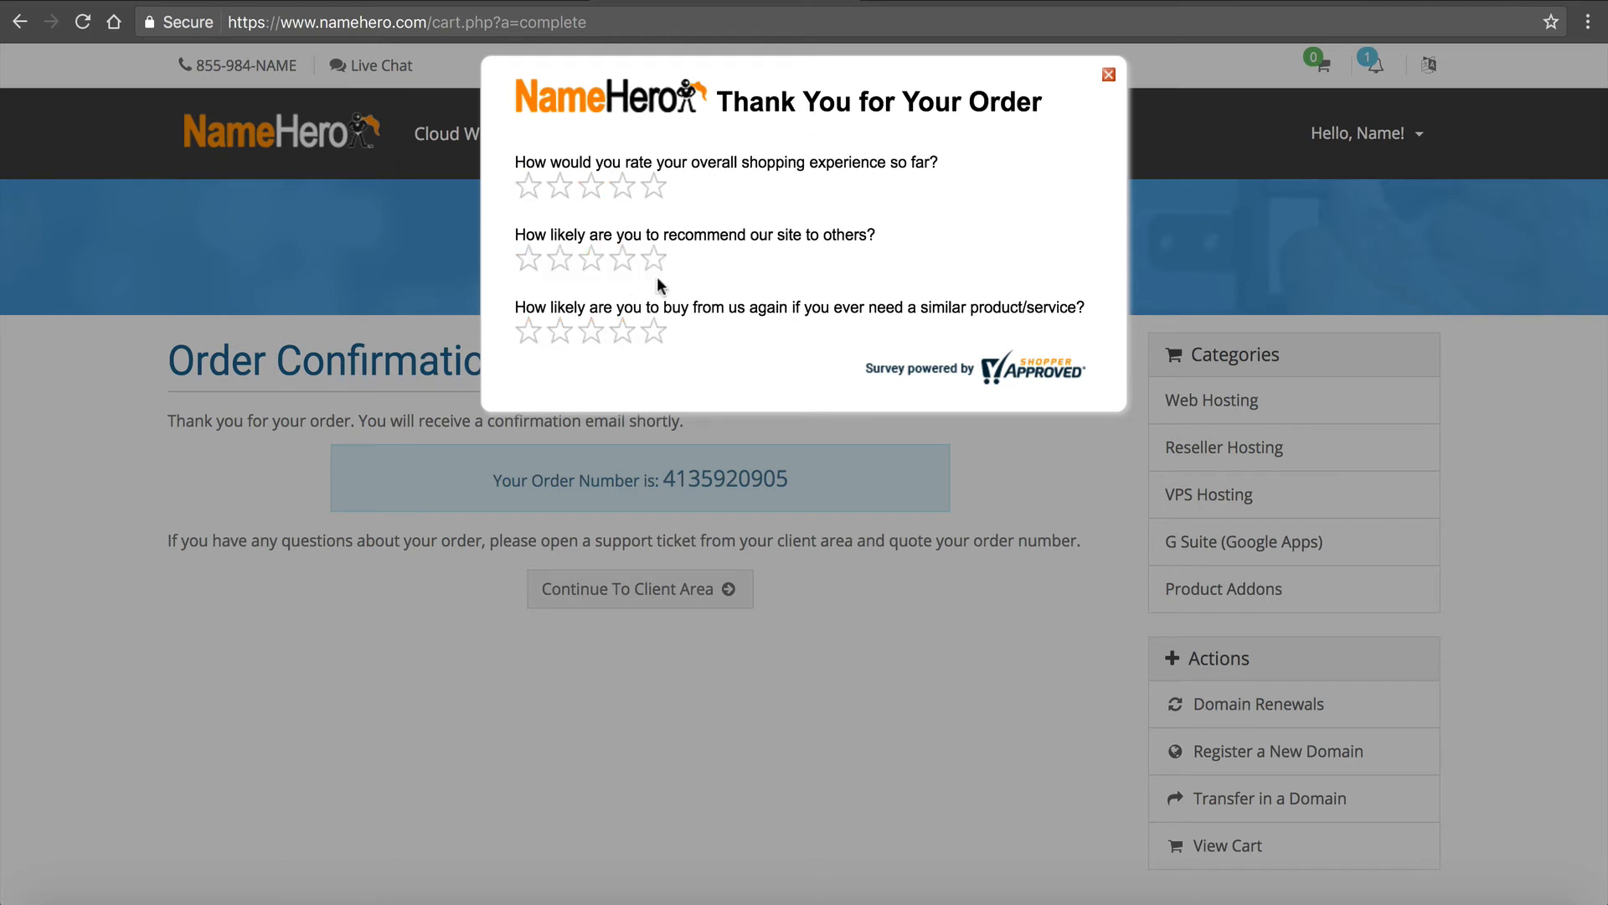
Step: Dismiss the order survey and open the management page for kcmowax.com from the client area's domain list
click(1109, 75)
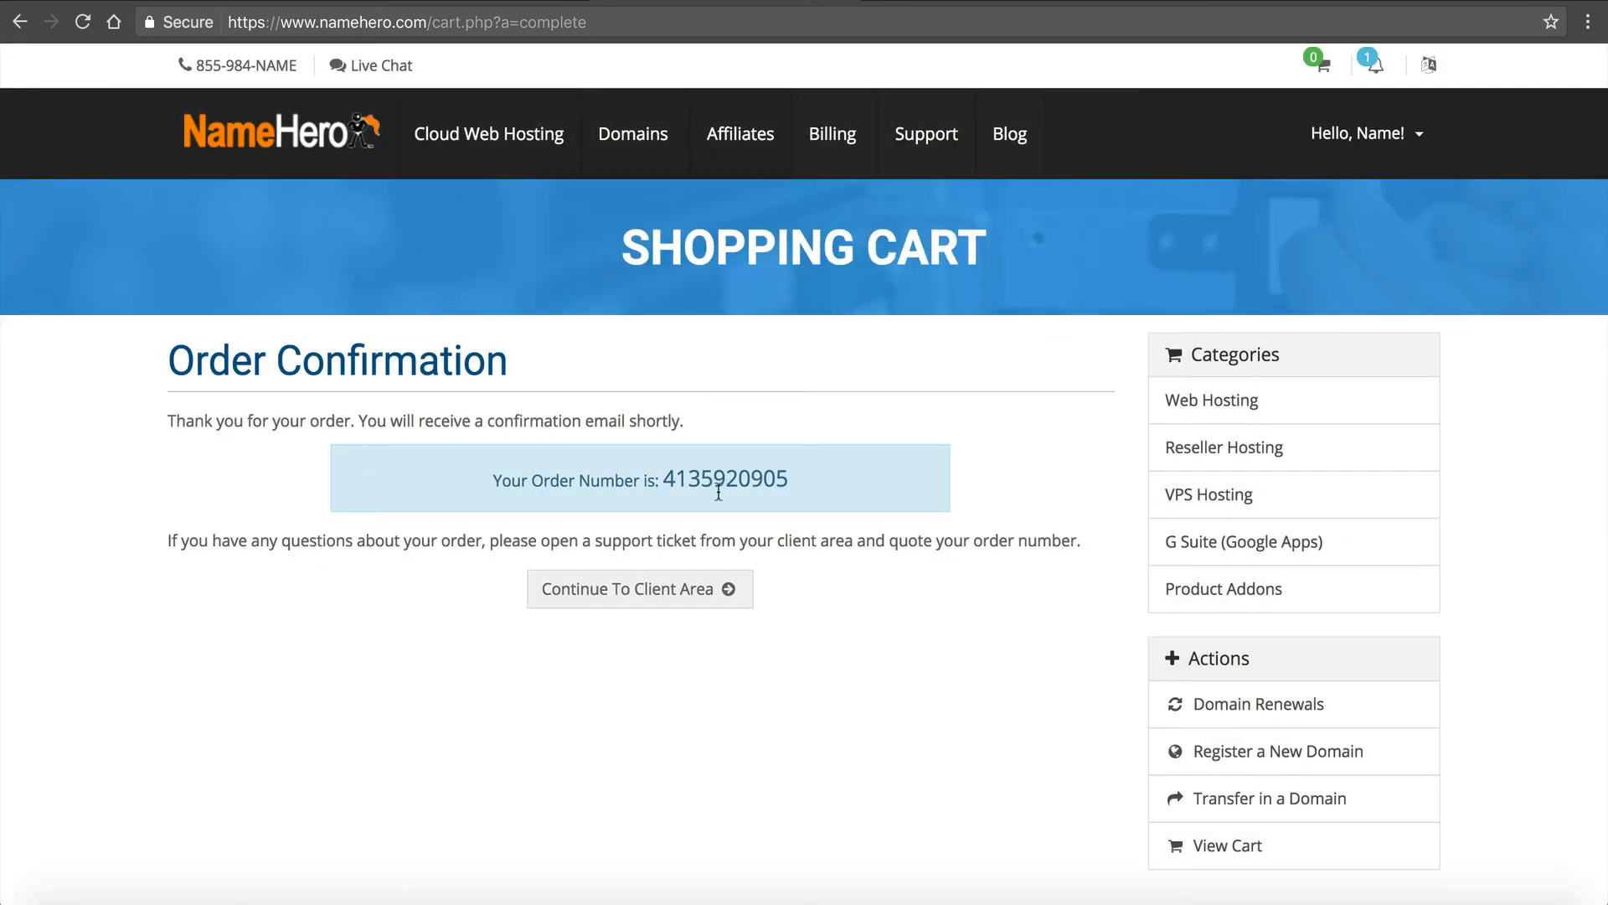
click(617, 588)
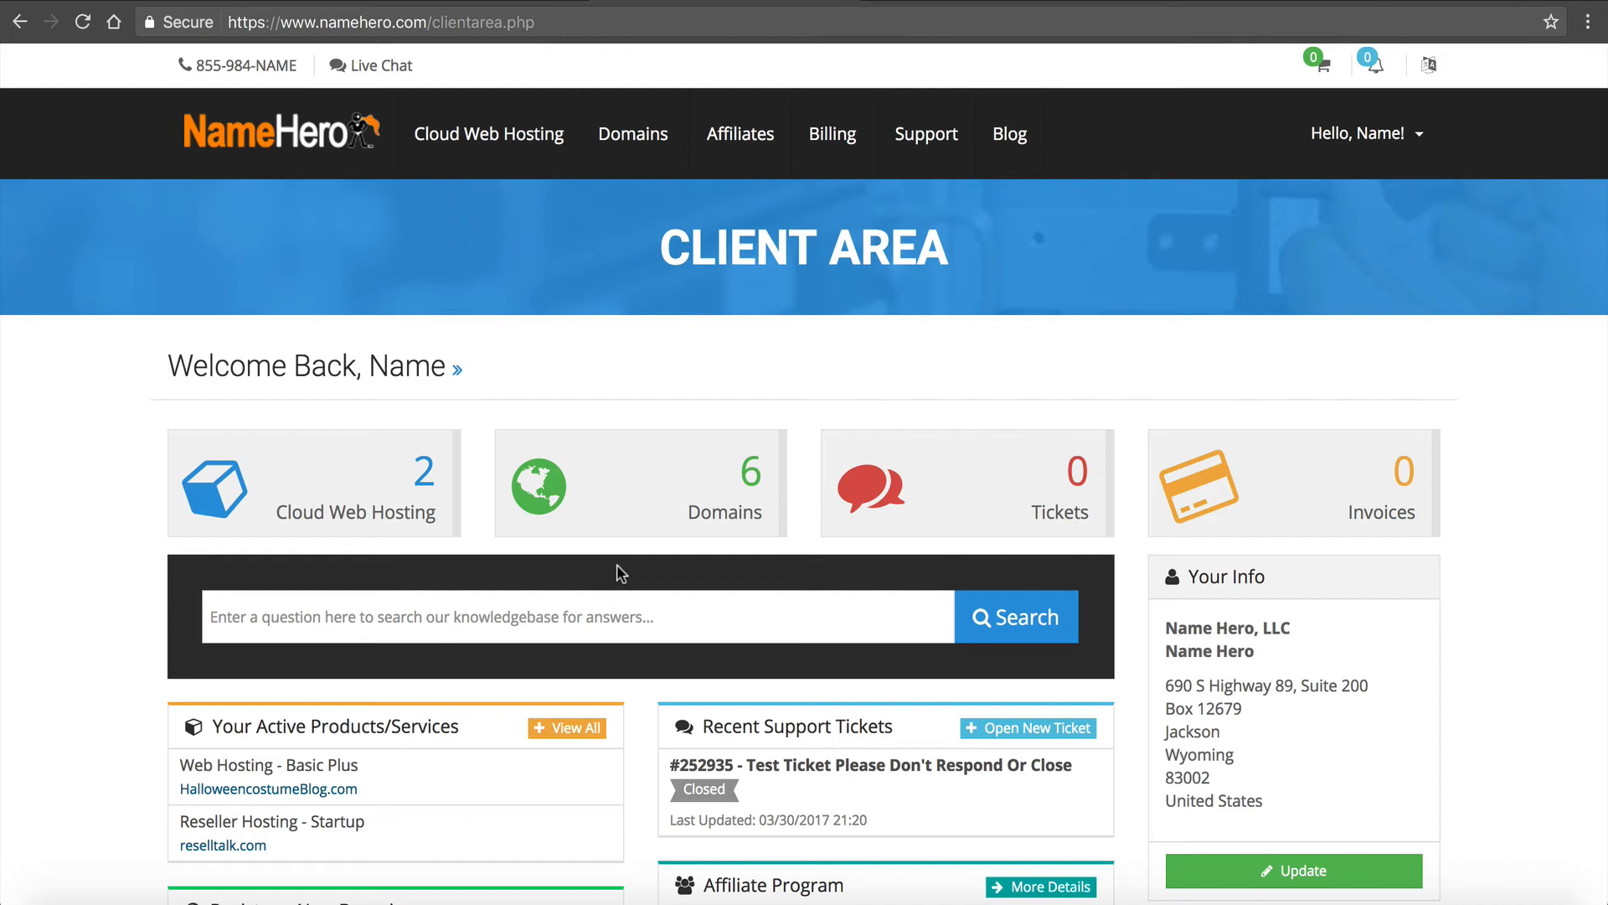
click(596, 513)
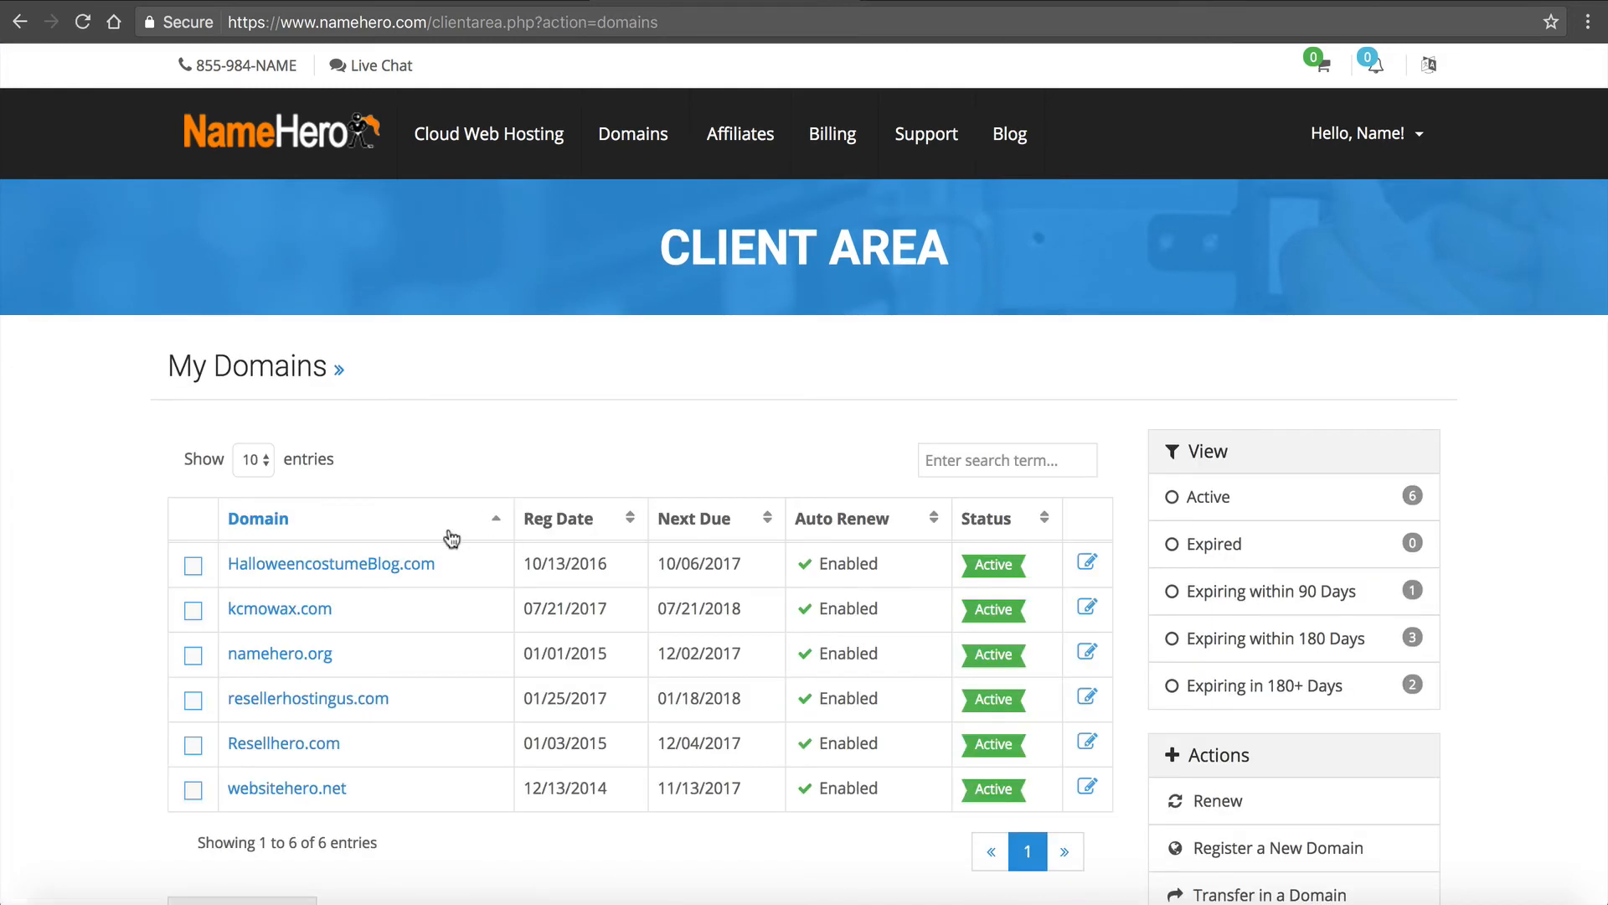
click(286, 625)
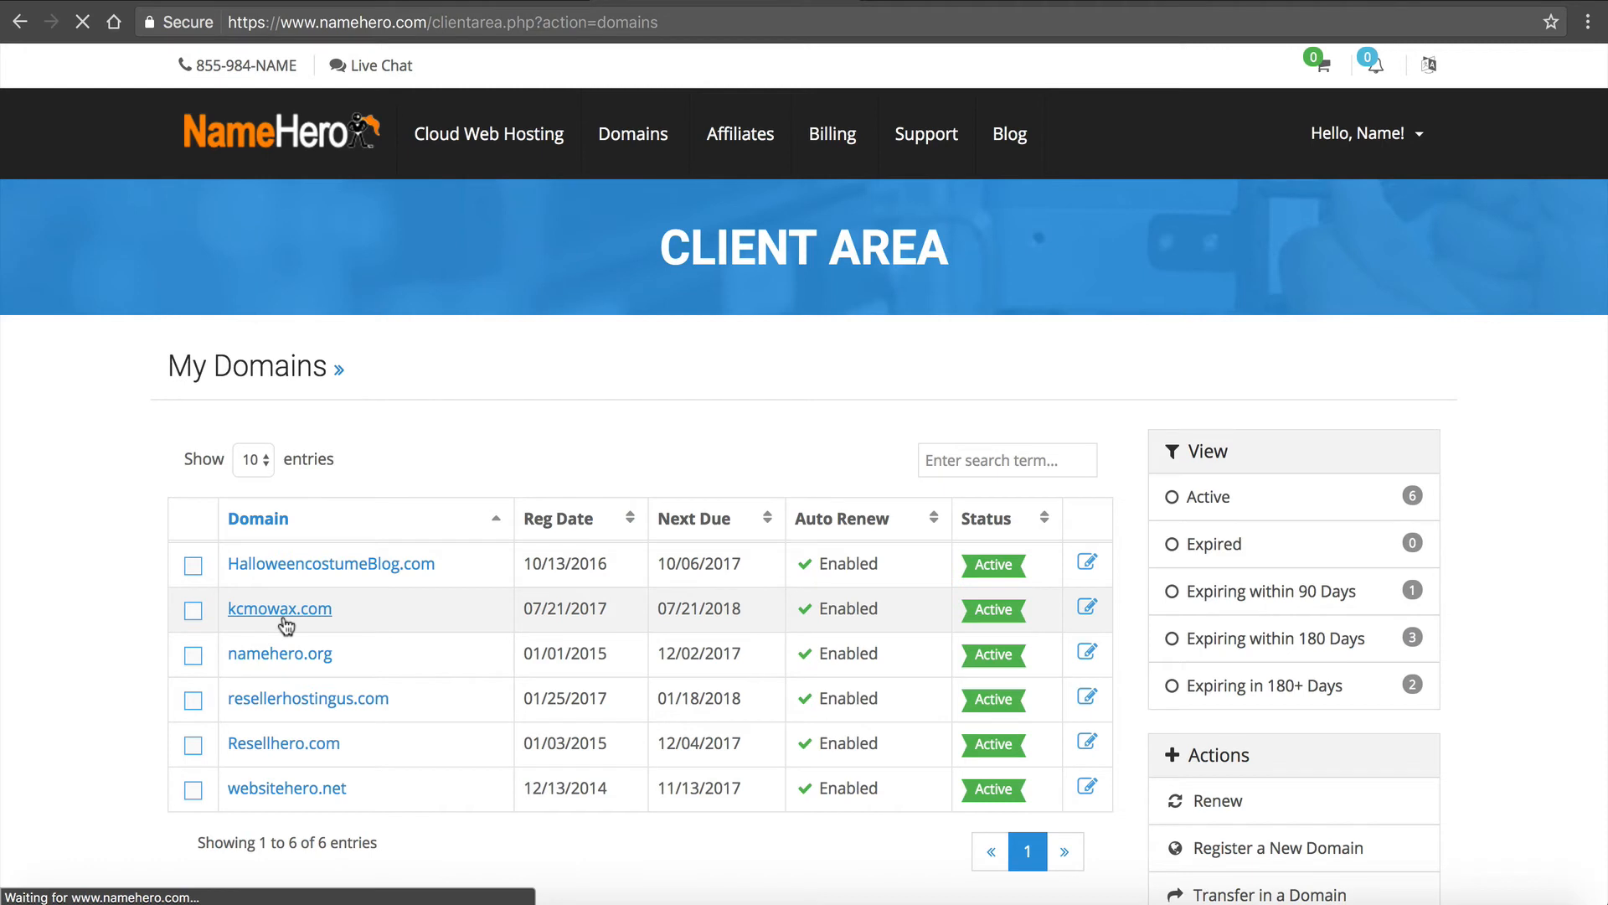
click(286, 613)
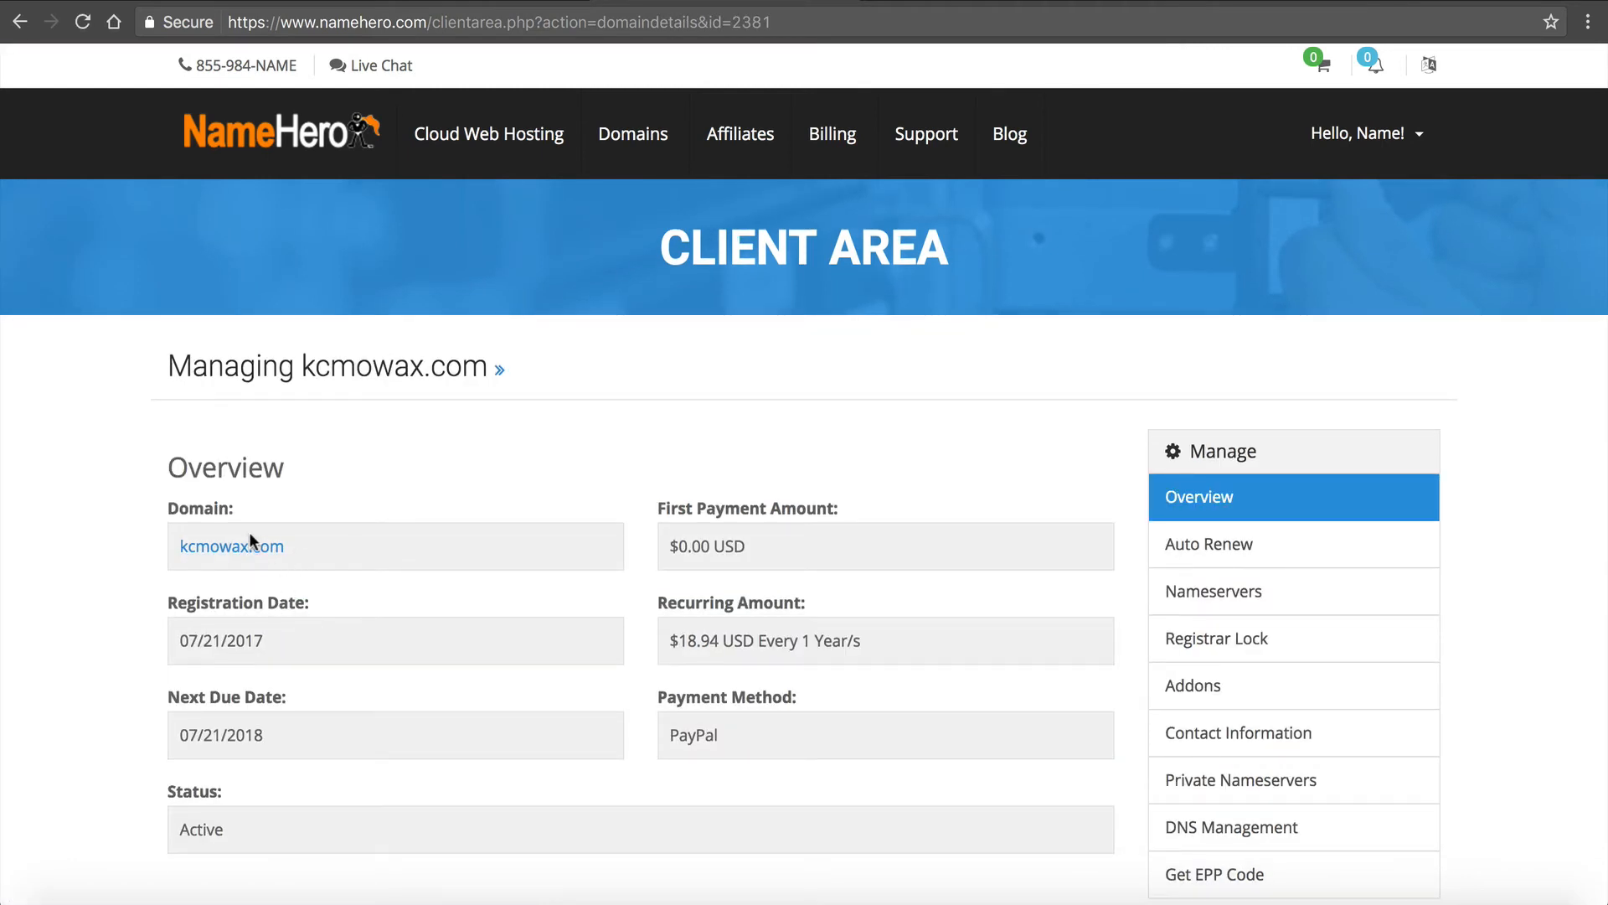
Step: Review the kcmowax.com overview and open the domain's DNS management settings
scroll(779, 516, down, 1)
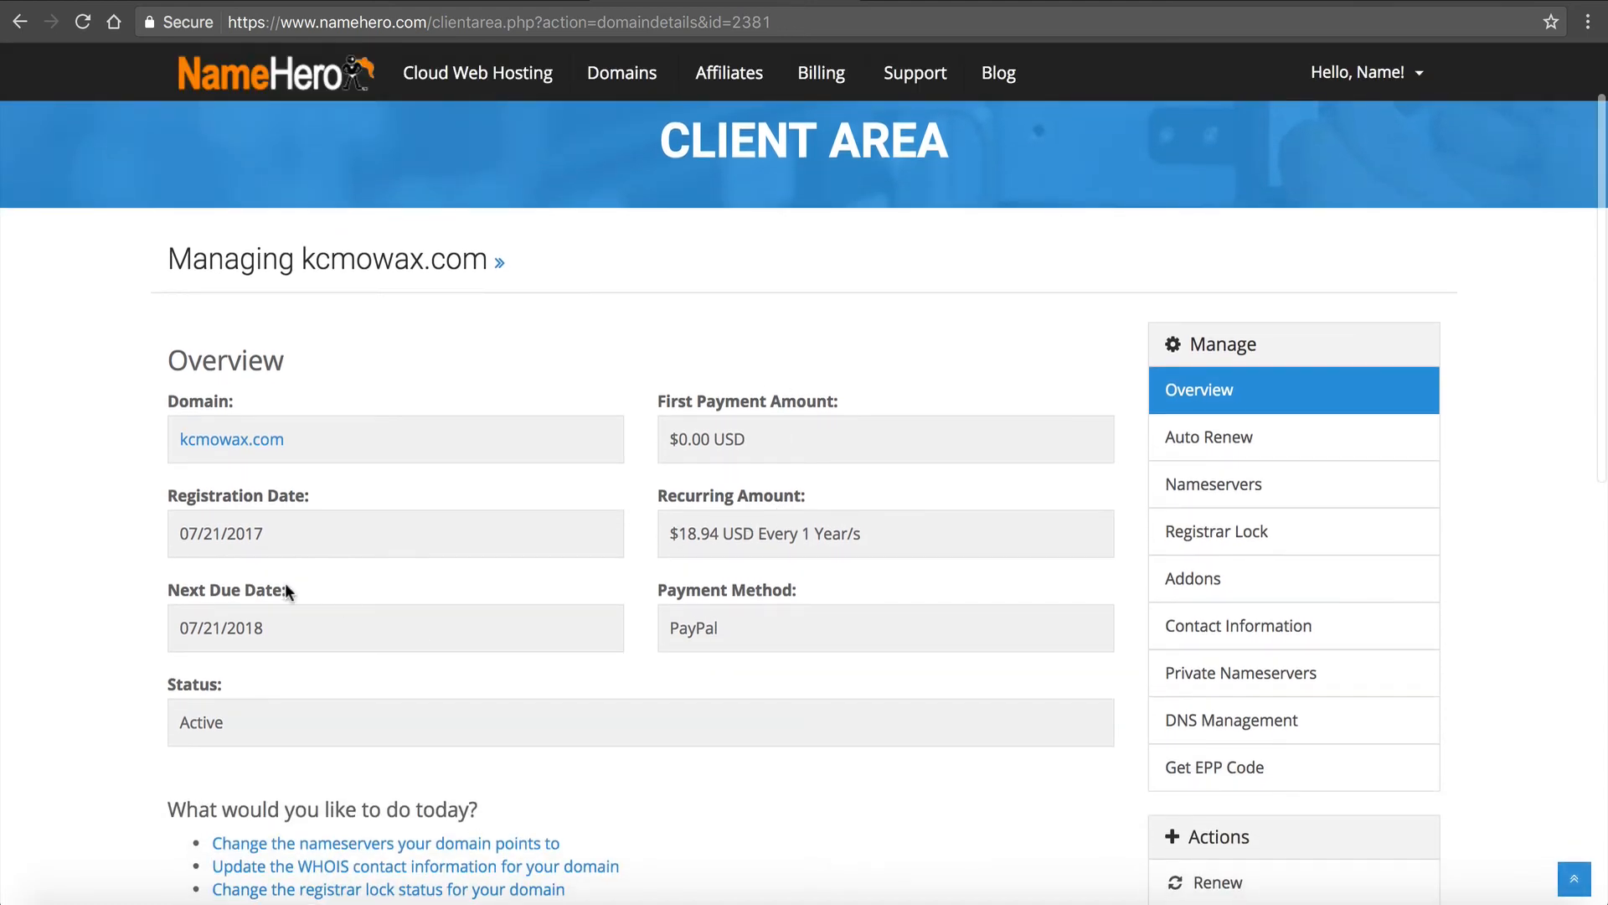
scroll(274, 626, down, 1)
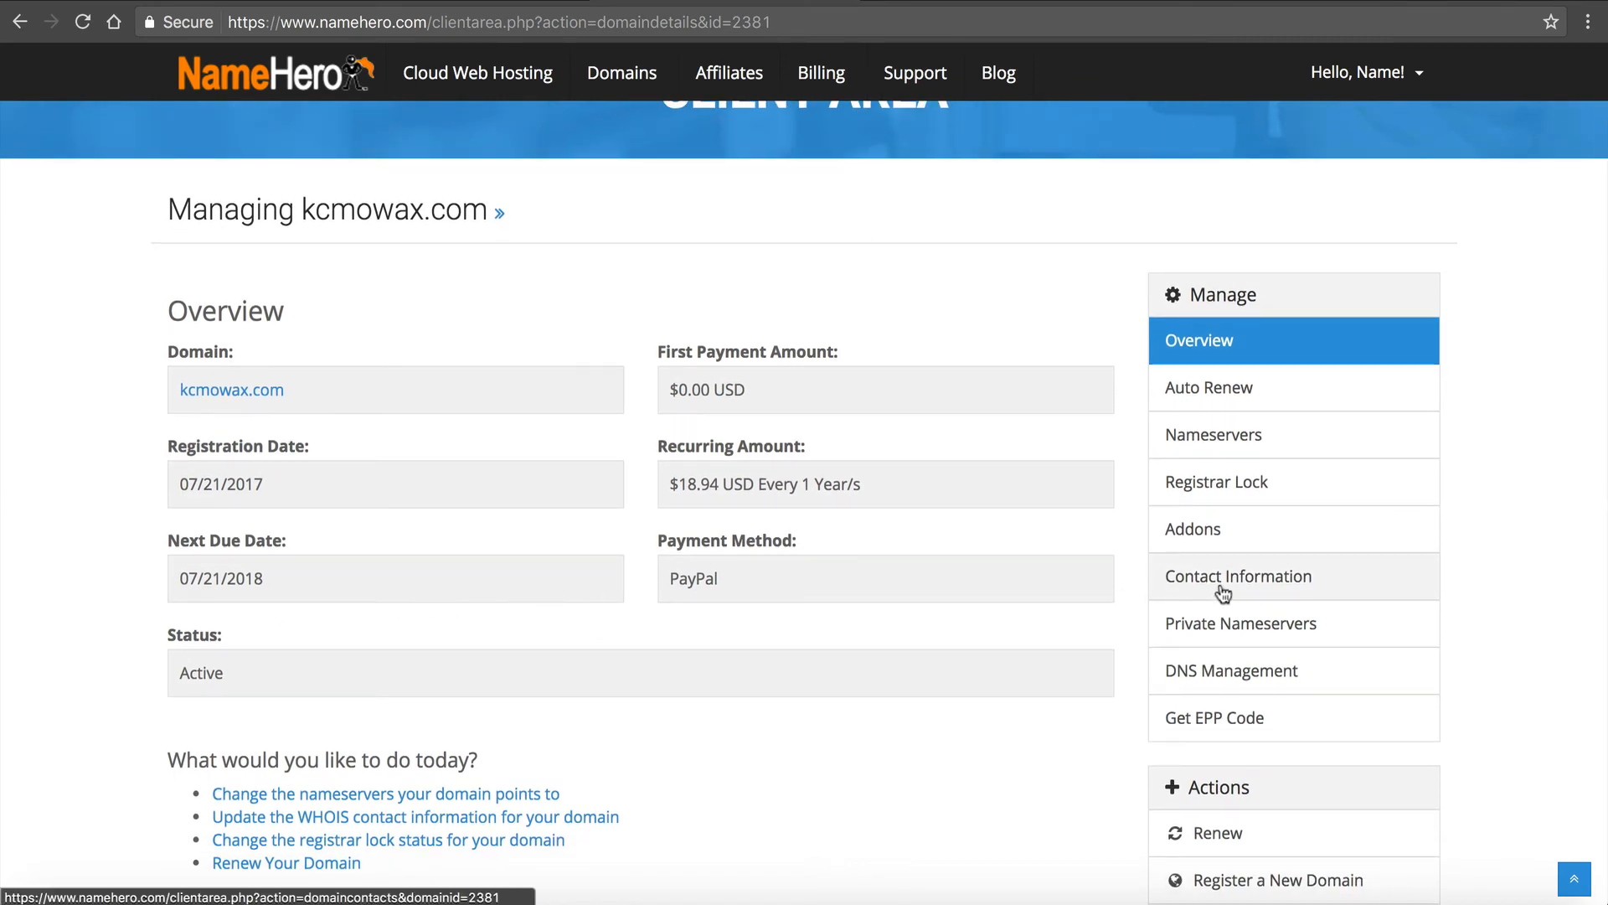
click(1226, 677)
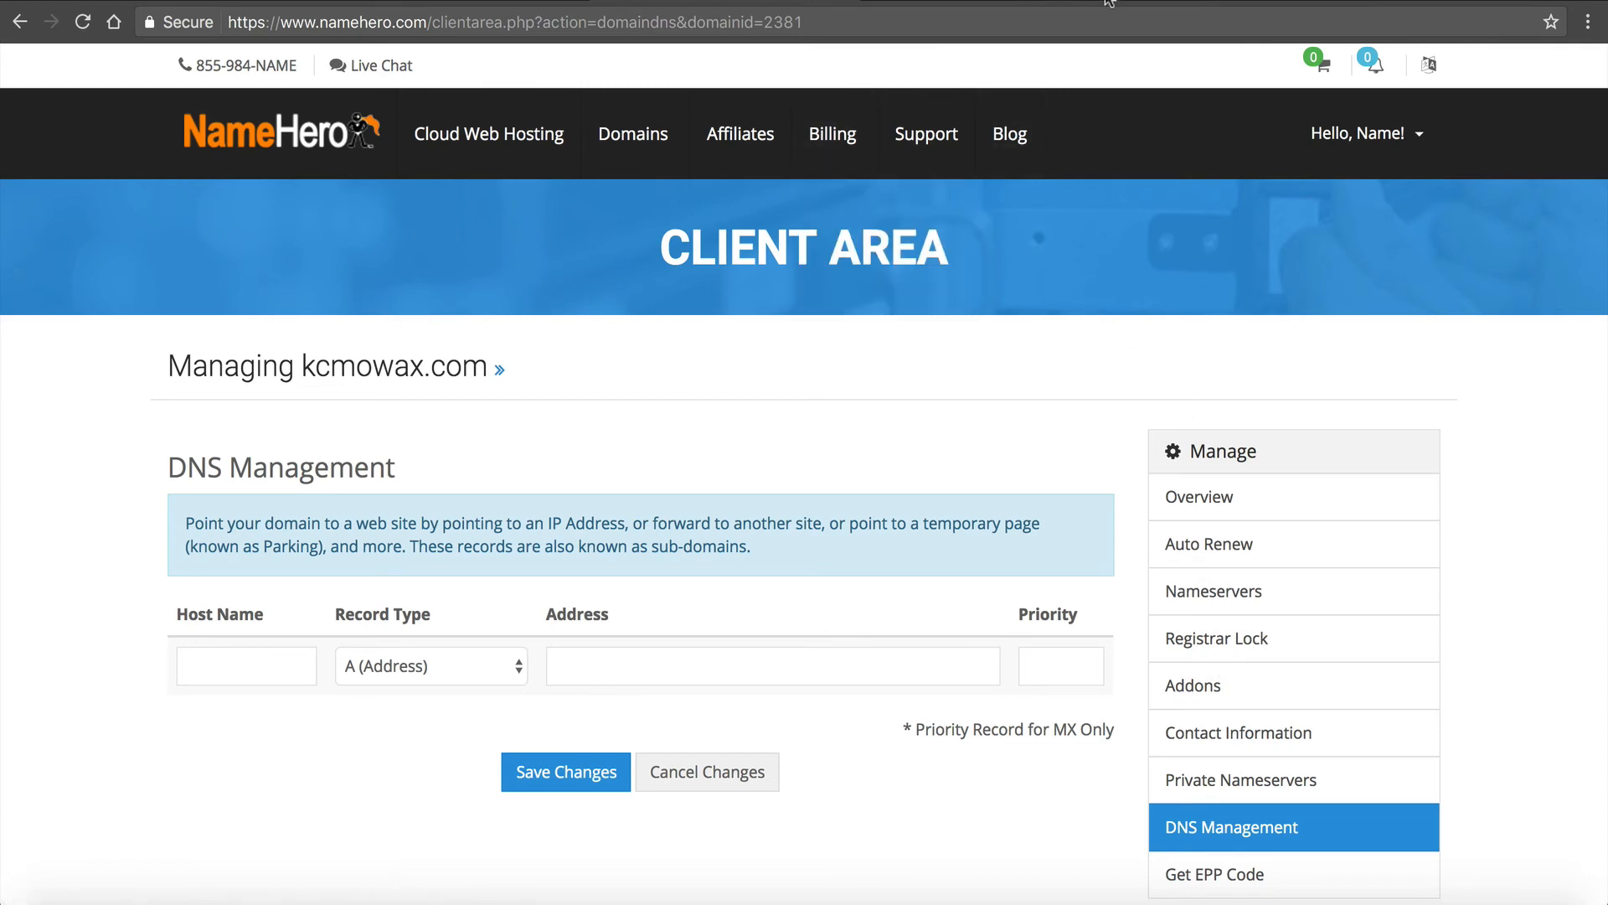
Step: Copy the web address of the consultant's Scentsy store page and return to the domain's DNS management page
click(1163, 2)
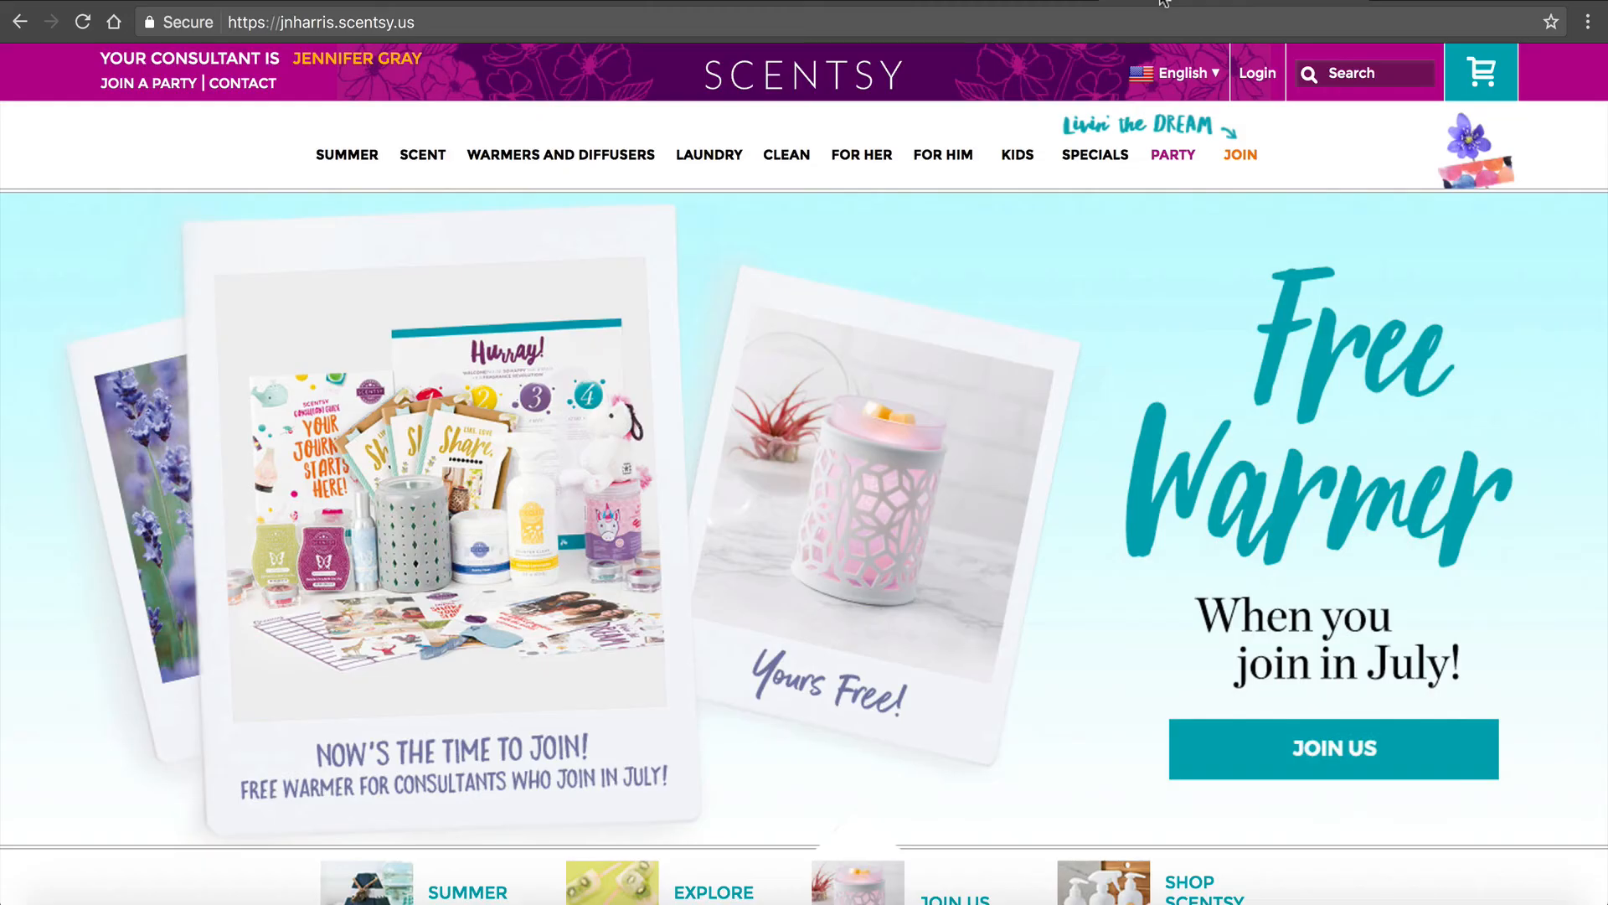
click(301, 31)
key(ctrl+c)
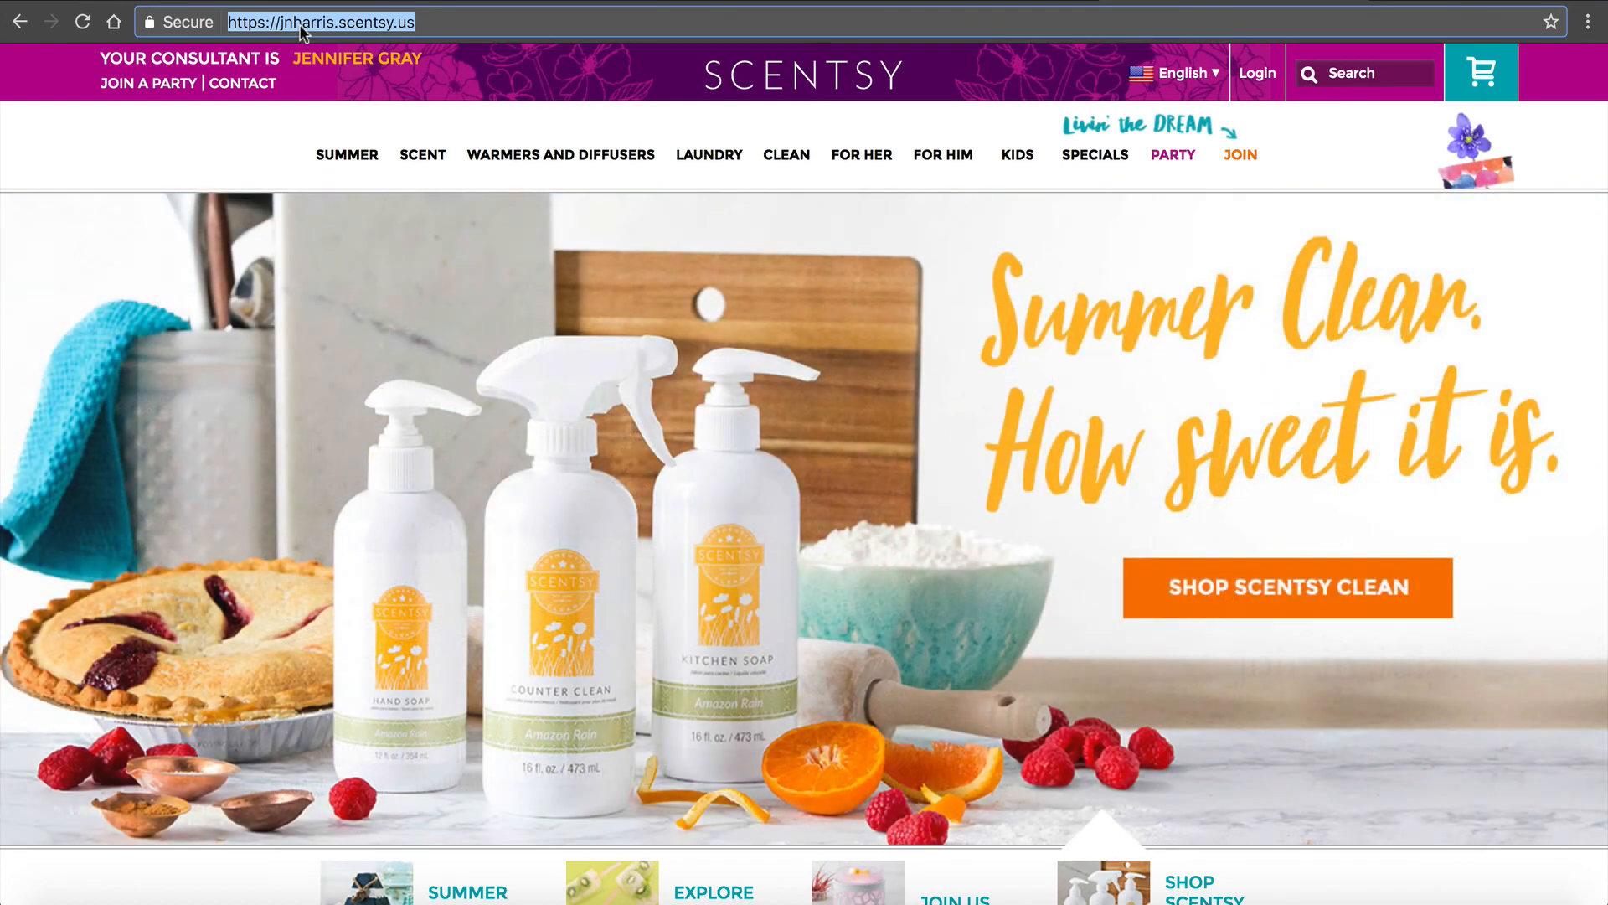
click(616, 2)
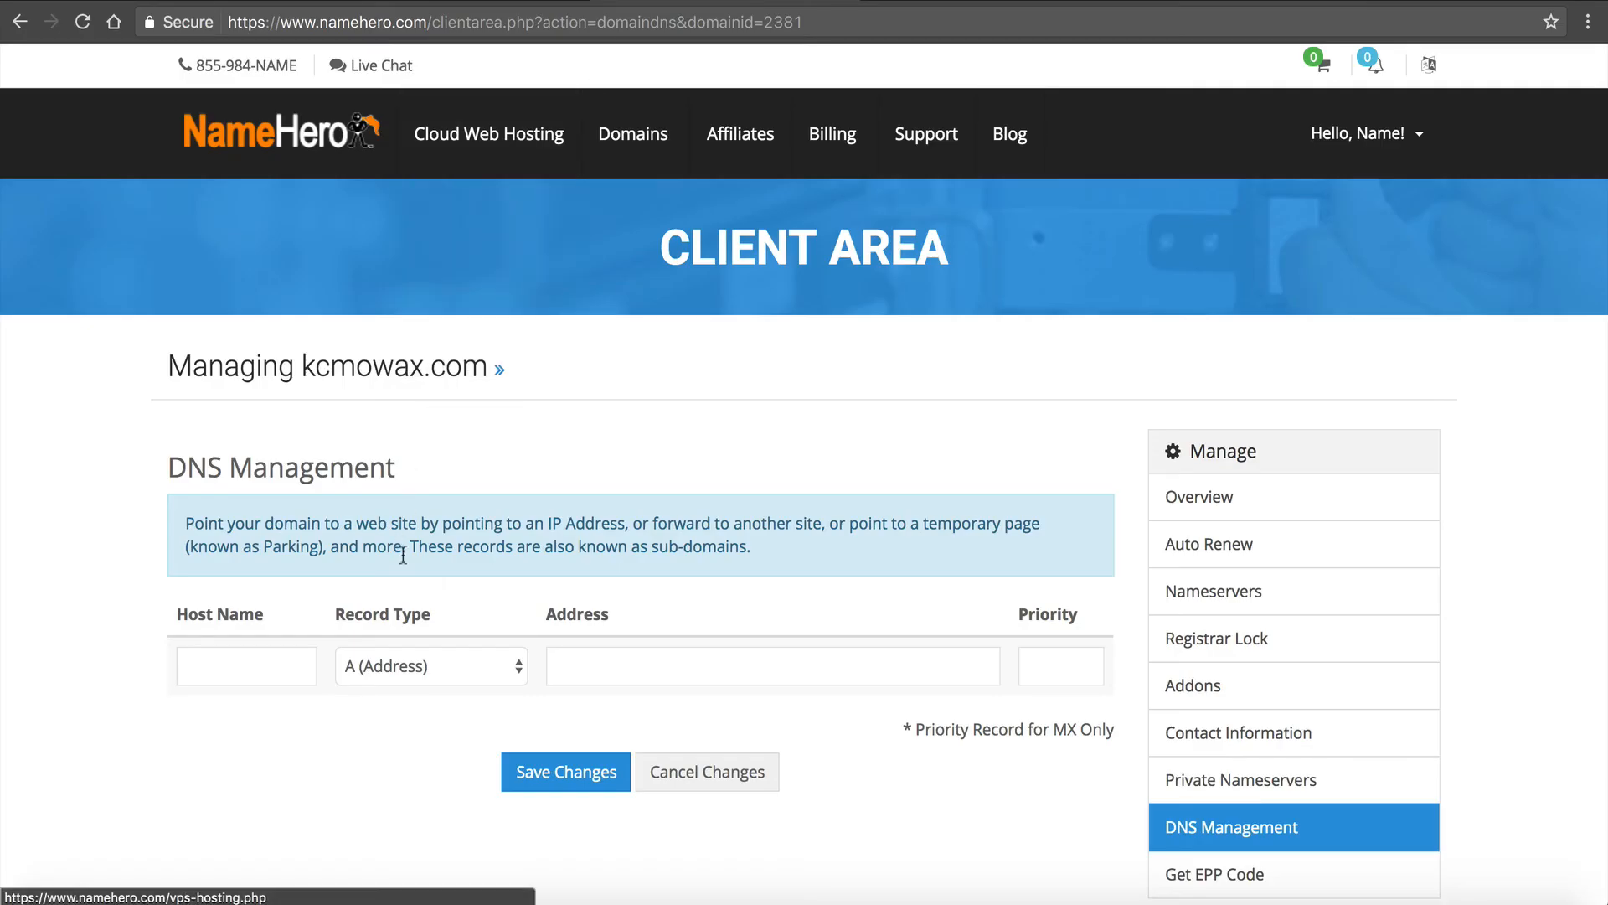
Step: Add a URL Redirect record with a blank host name pointing to the copied Scentsy store address, and save the DNS changes
click(394, 665)
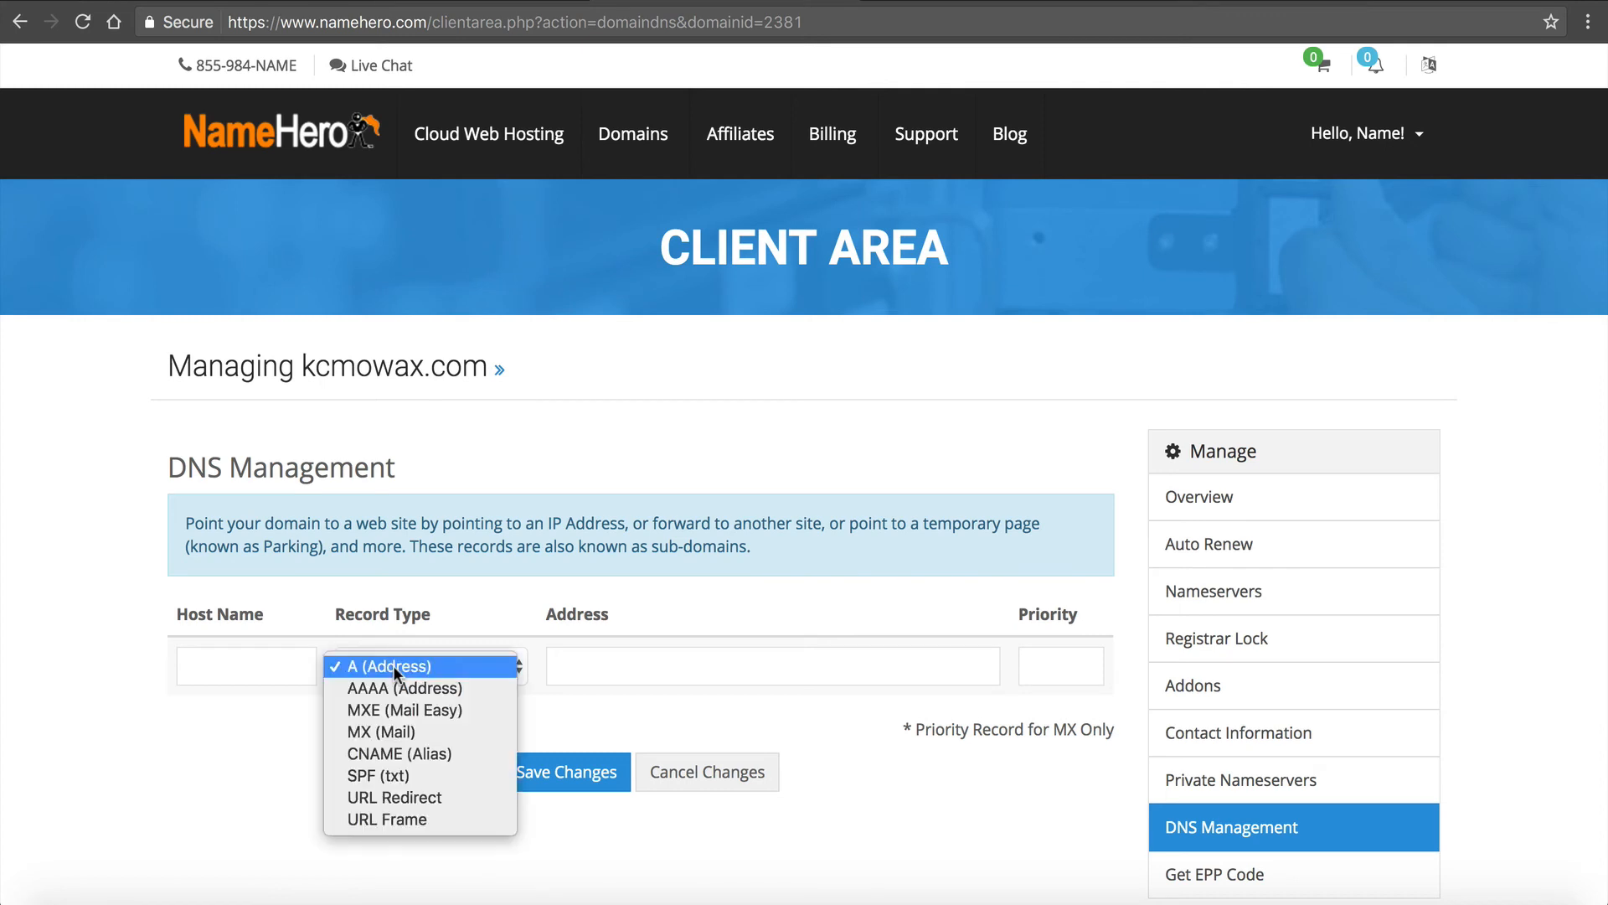
click(408, 798)
click(580, 662)
key(ctrl+v)
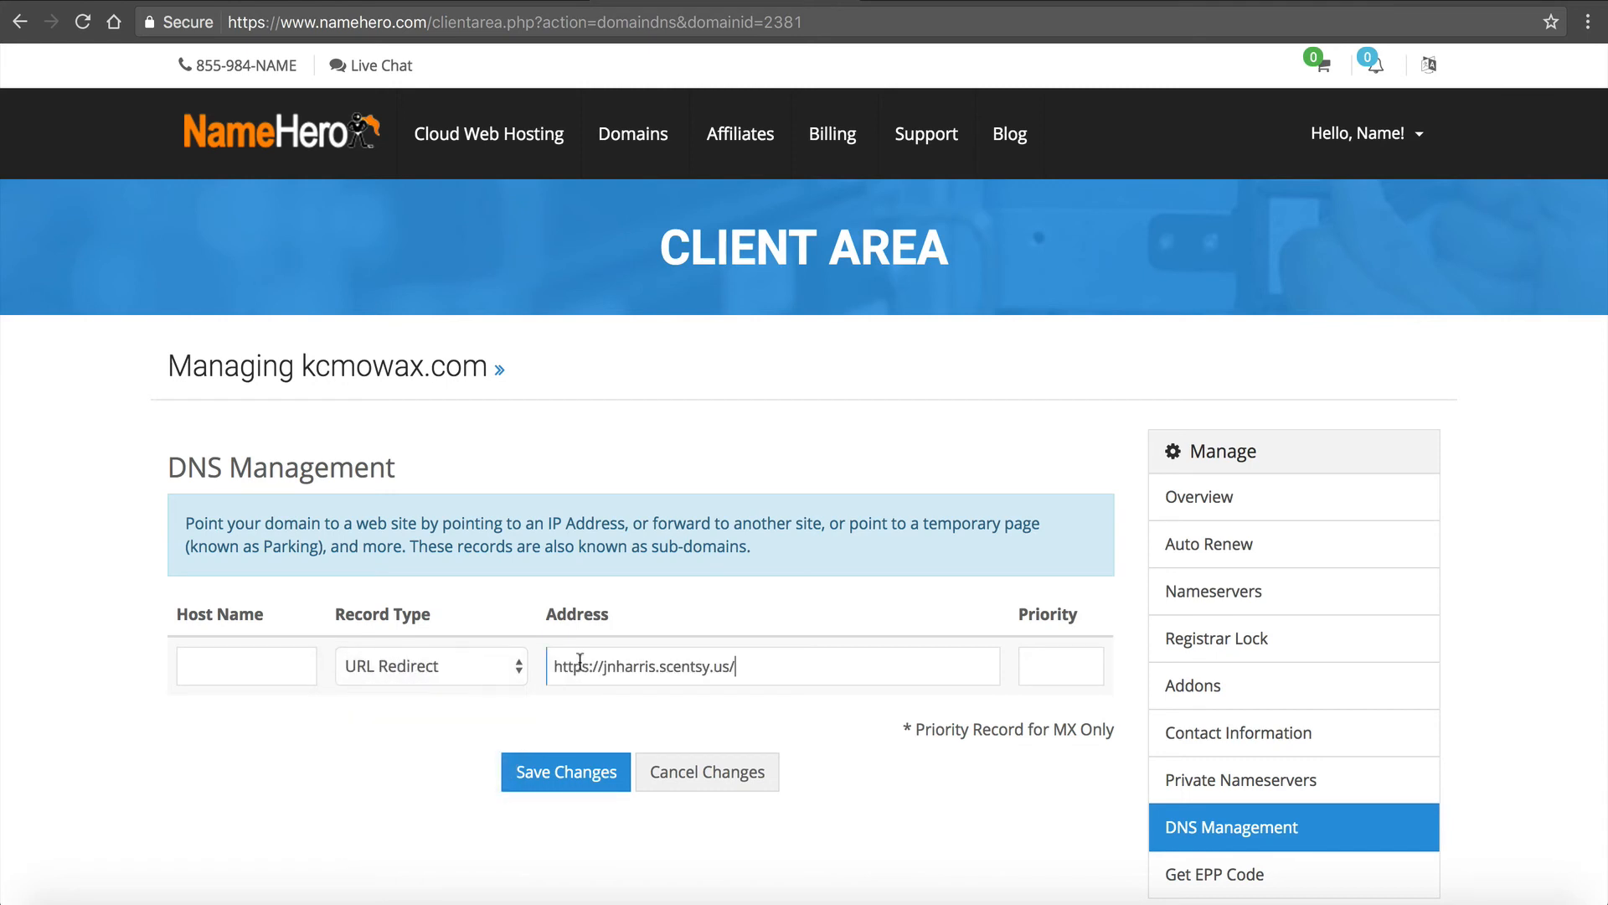
click(585, 765)
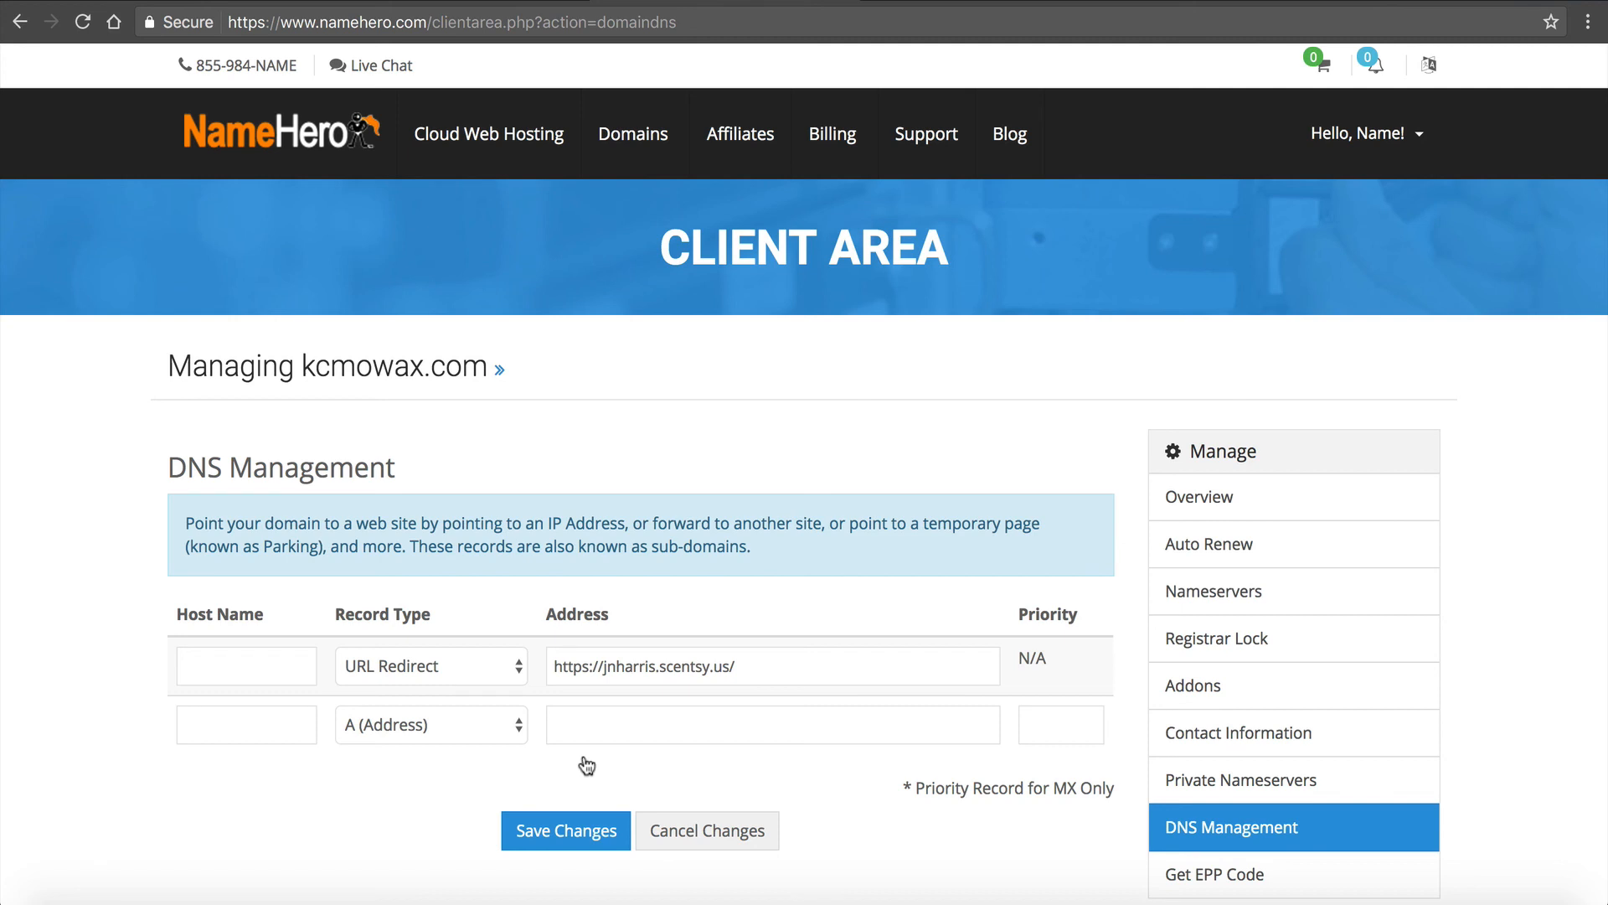
Step: Check the managed domain name against the destination address in the saved URL Redirect record
drag(300, 366, 479, 365)
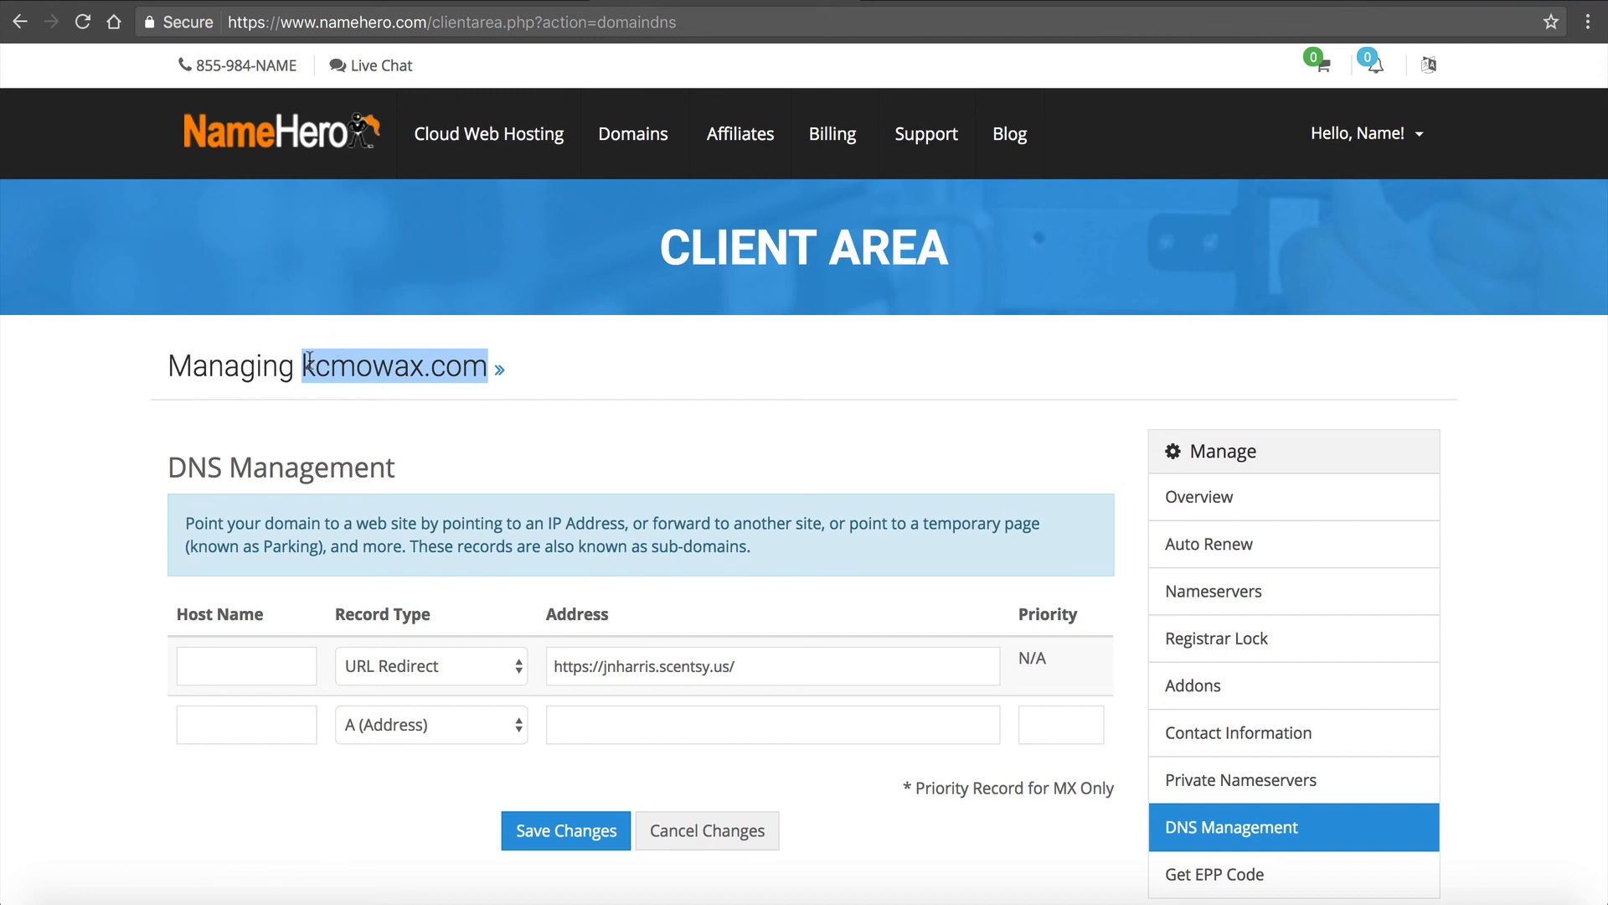
drag(305, 361, 484, 360)
drag(554, 666, 594, 658)
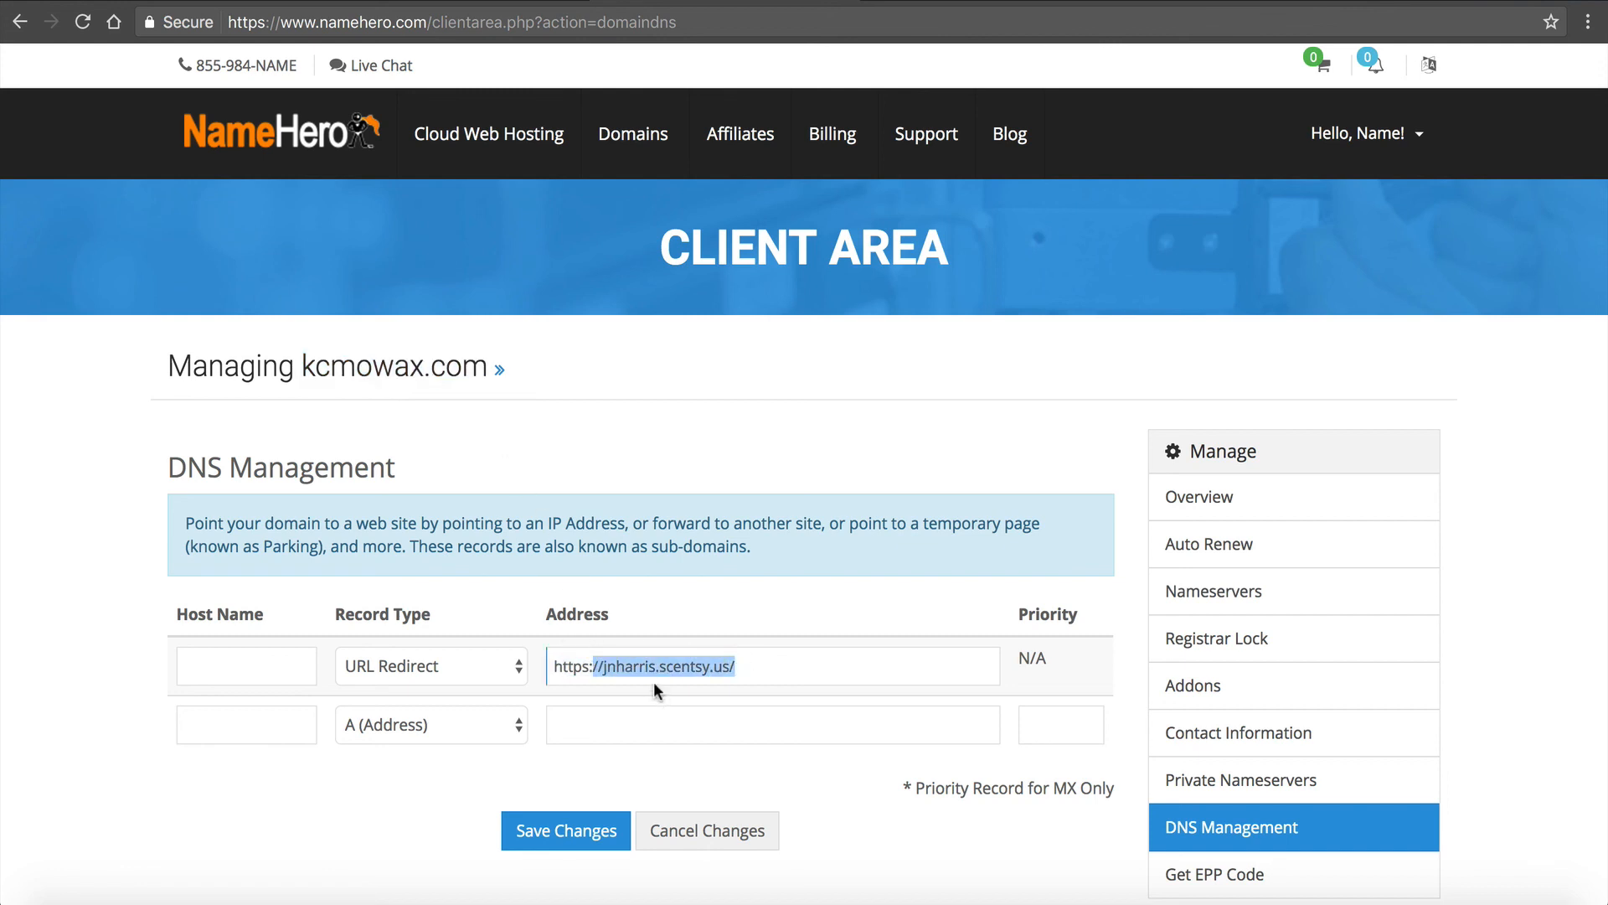